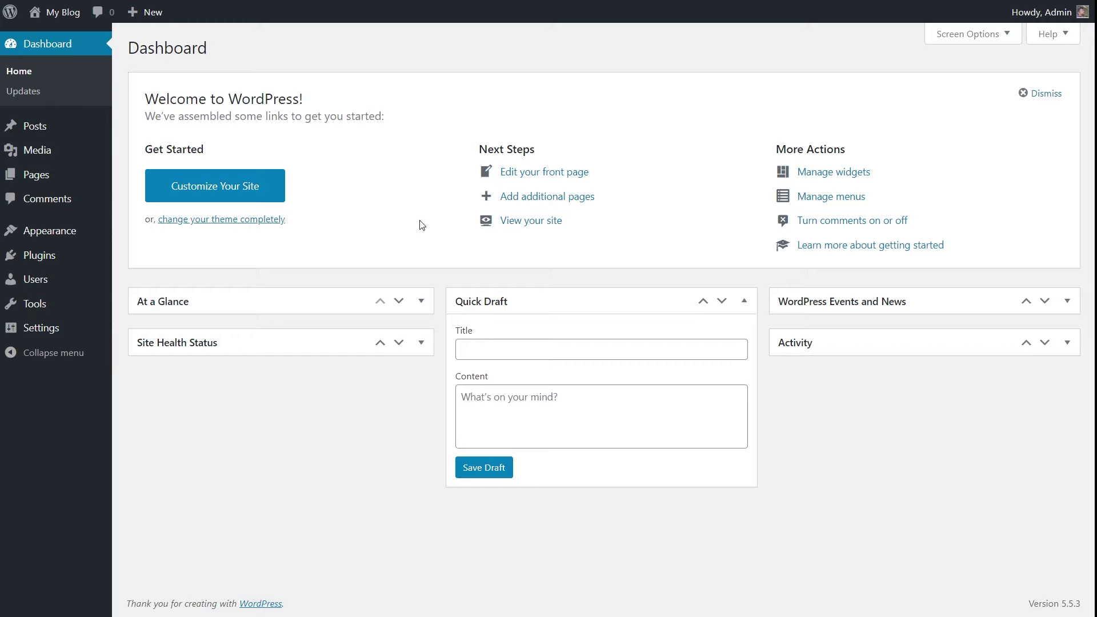
Step: Switch to Google's how-to structured data documentation and read its introduction, including the note about How-to Actions for smart displays
key("ctrl+Tab")
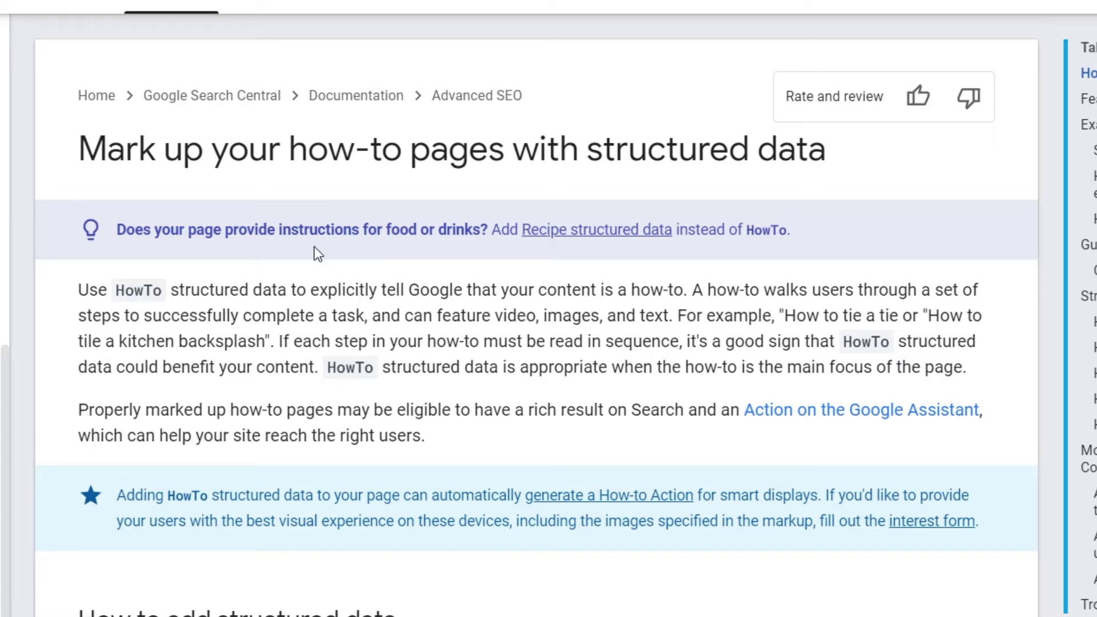
left_click(316, 251)
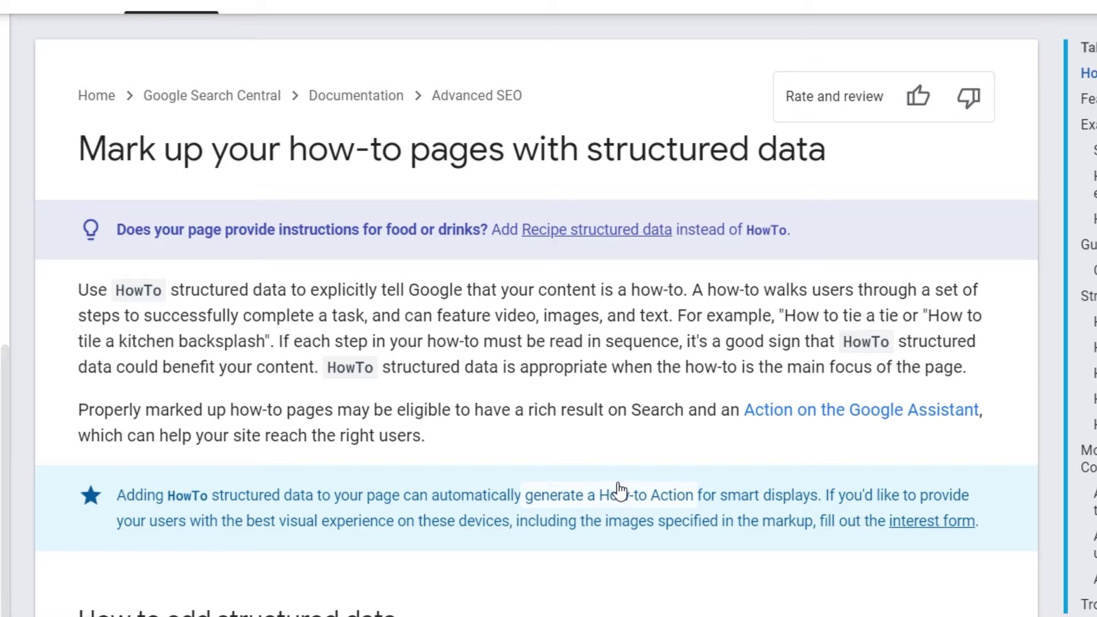
left_click_drag(725, 499, 816, 499)
left_click(804, 463)
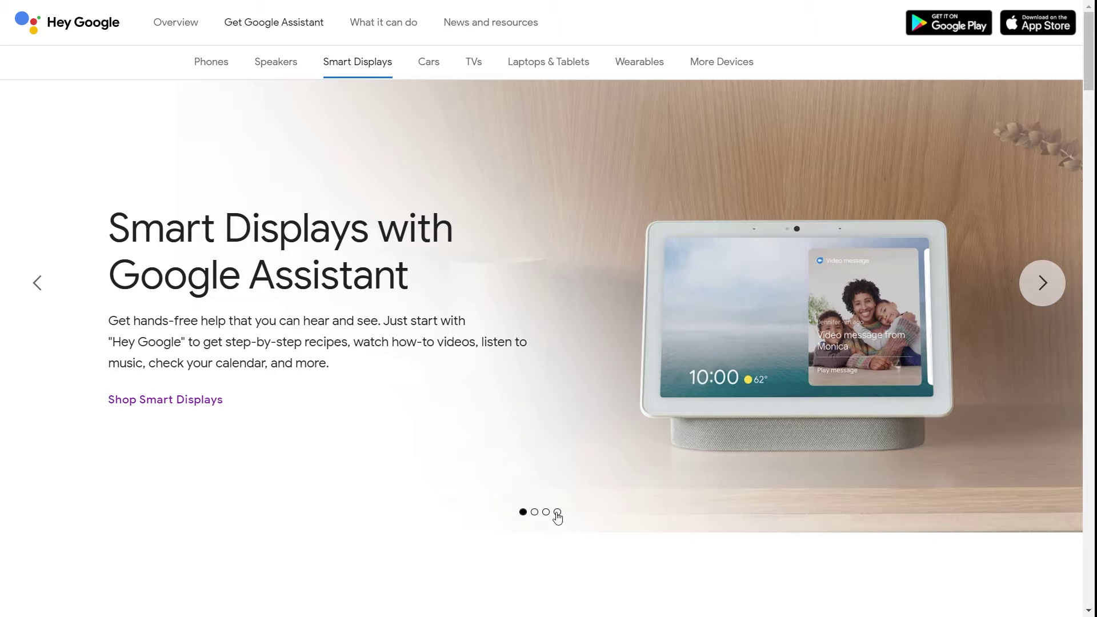
Step: Browse the carousel of smart displays on the Google Assistant page
left_click(1040, 292)
left_click(1039, 292)
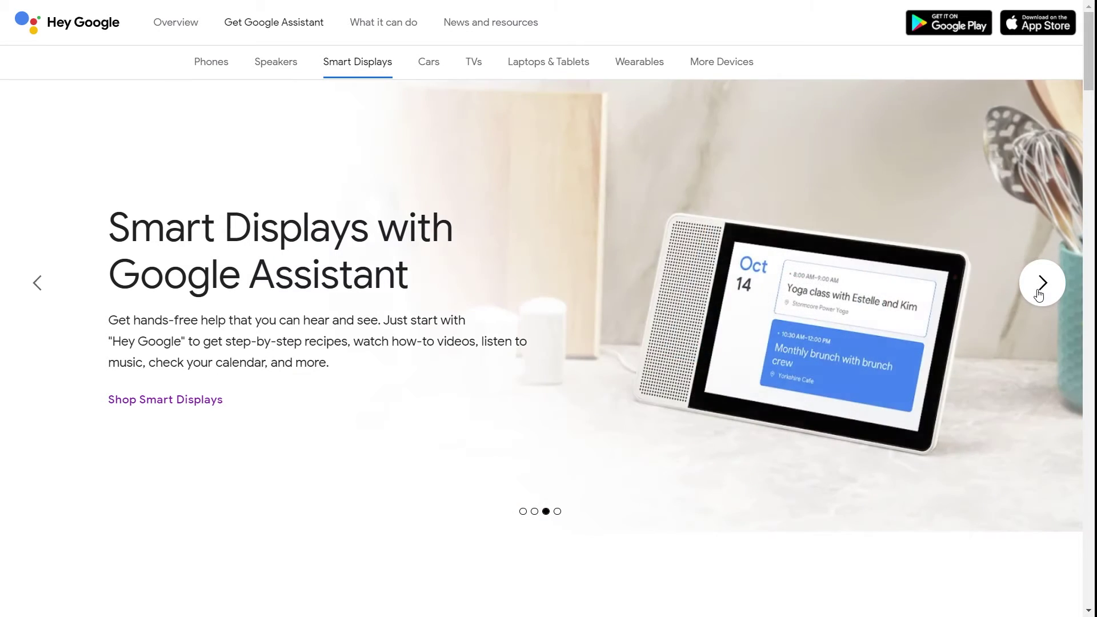
left_click(1040, 293)
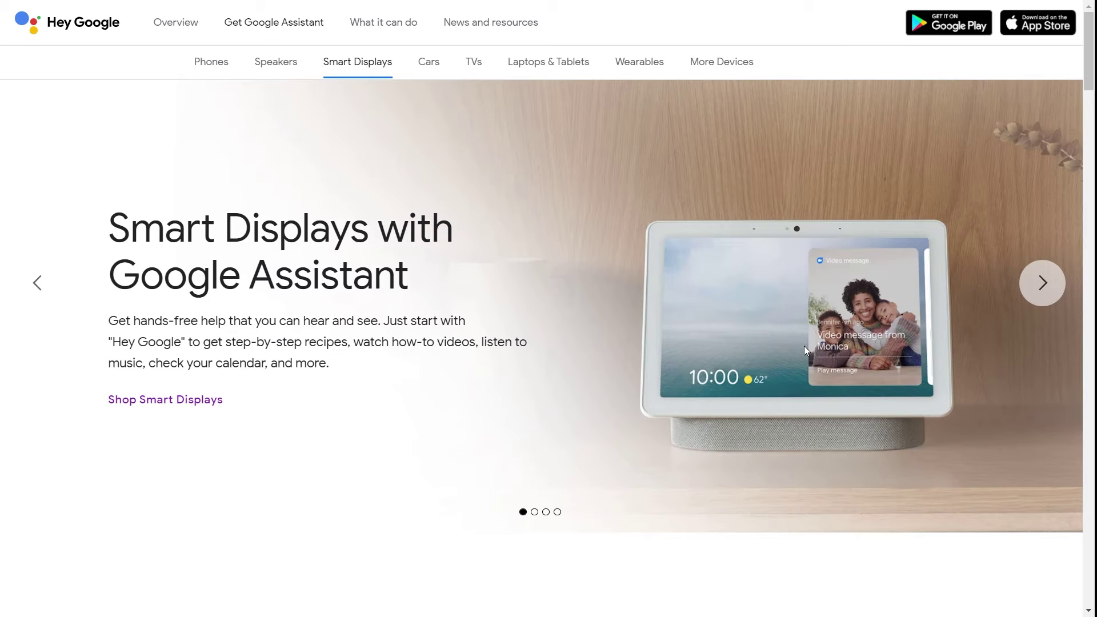
Step: Return to the how-to structured data documentation and read the sections on adding structured data, feature availability and examples
key("ctrl+Tab")
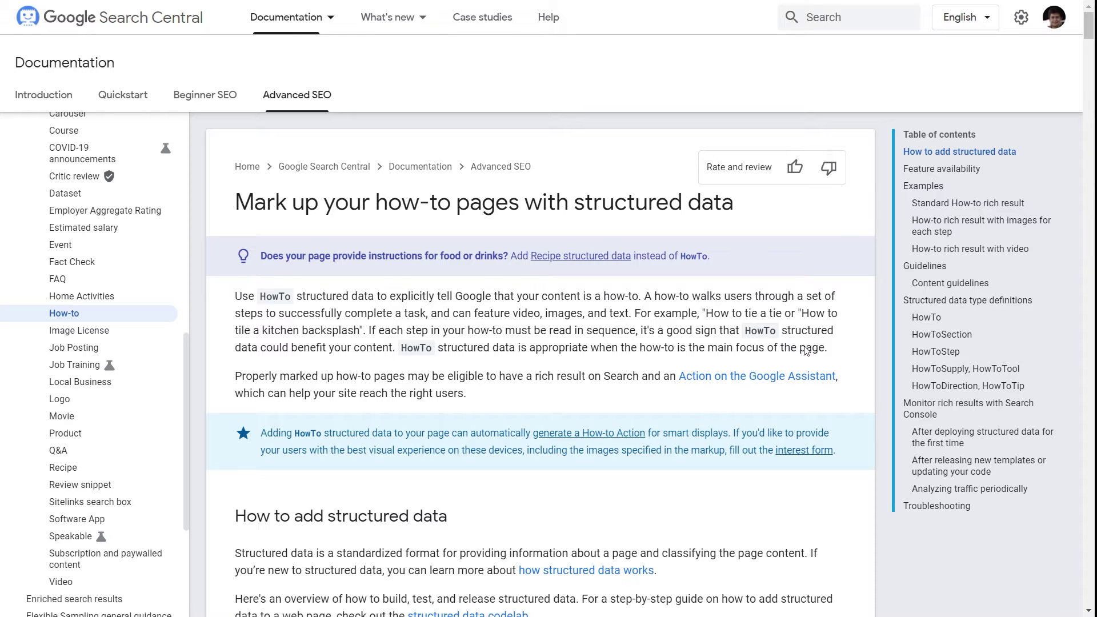
scroll(806, 350, "down", 4)
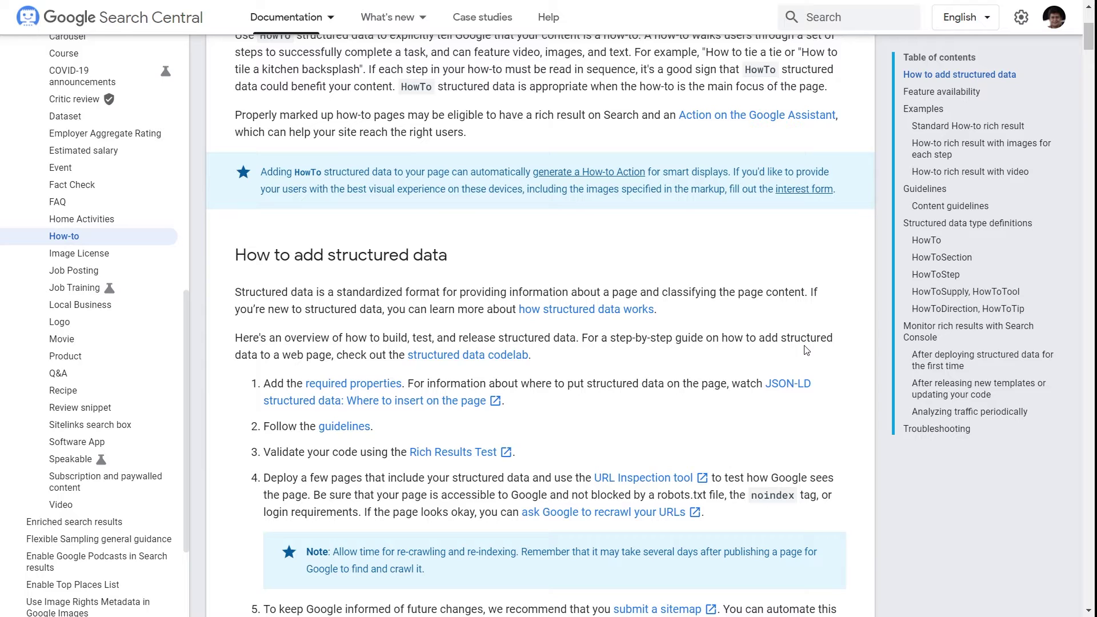
scroll(805, 350, "down", 6)
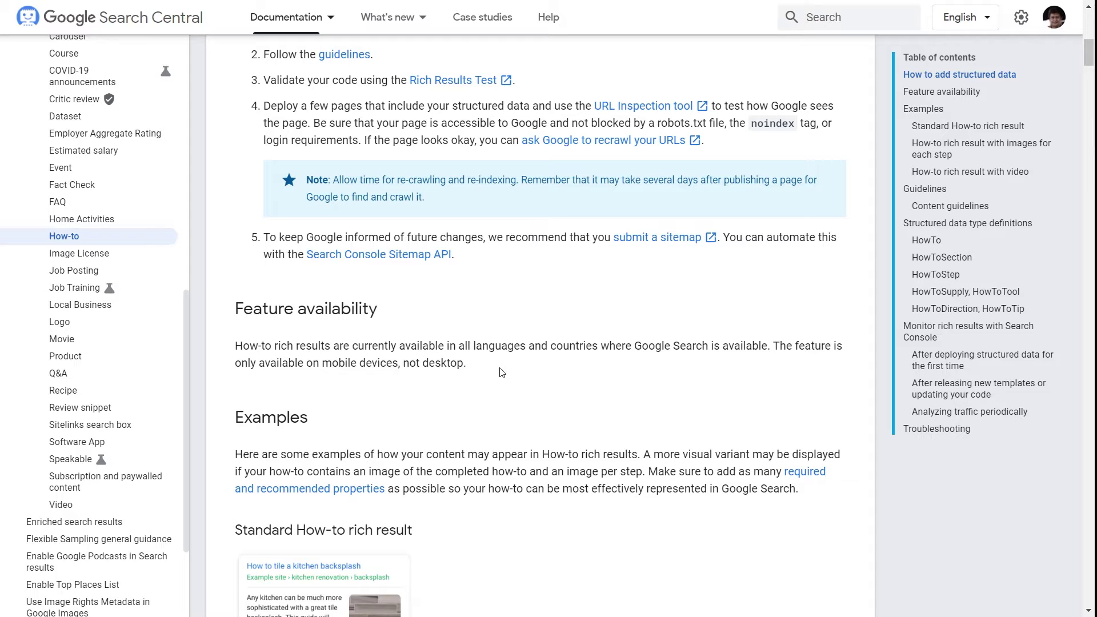
scroll(501, 373, "down", 4)
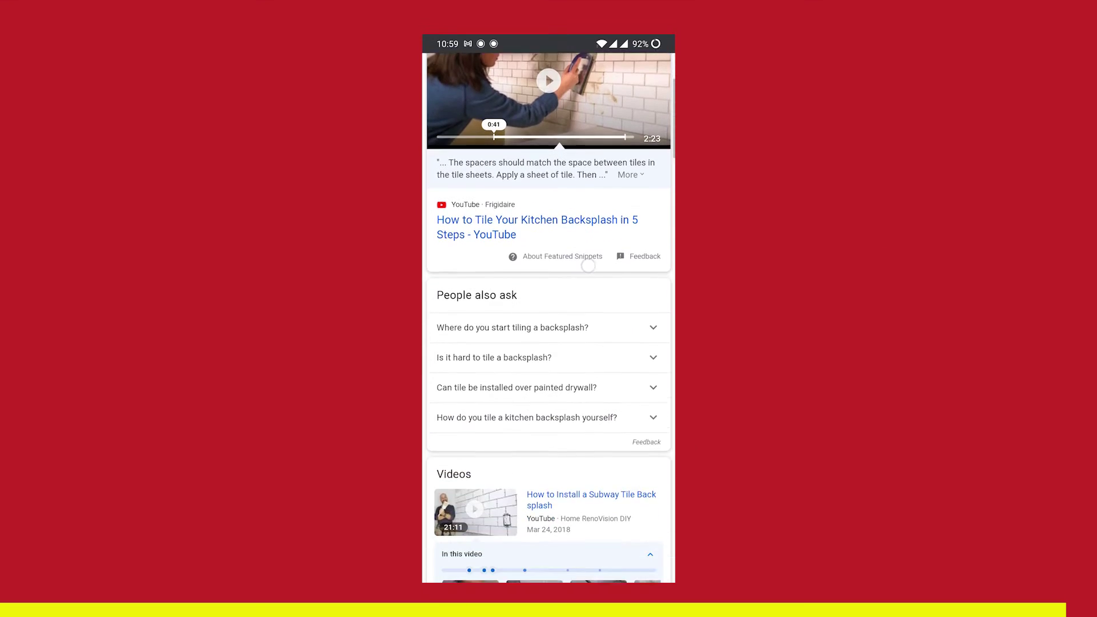
Step: Examine the Videos section of the mobile backsplash search results, including the key moments of the listed videos
scroll(635, 229, "down", 4)
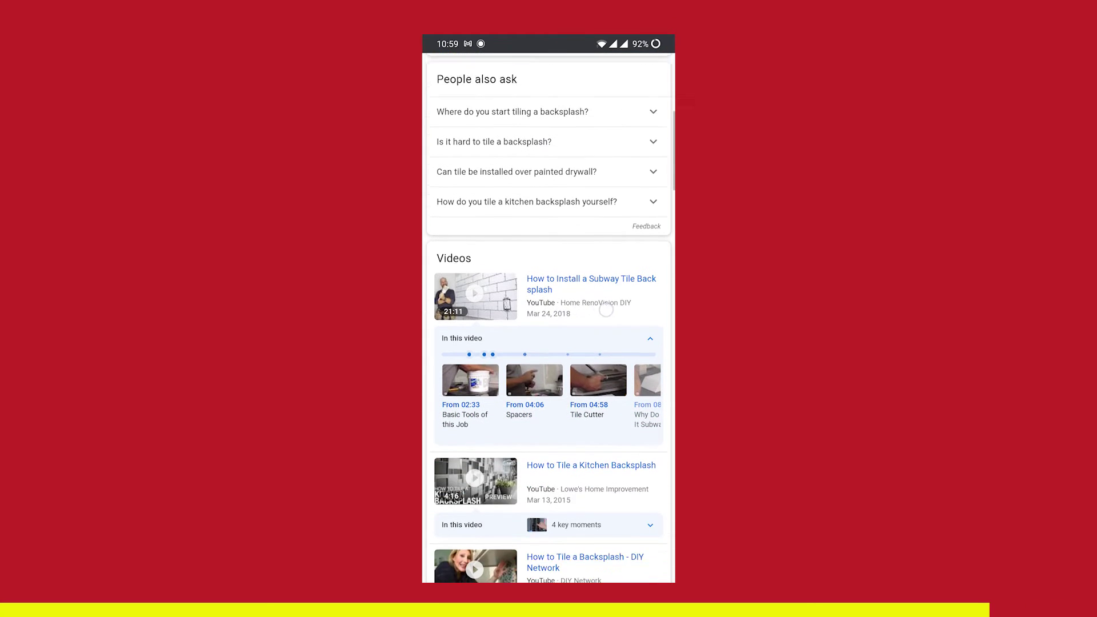
scroll(635, 230, "down", 1)
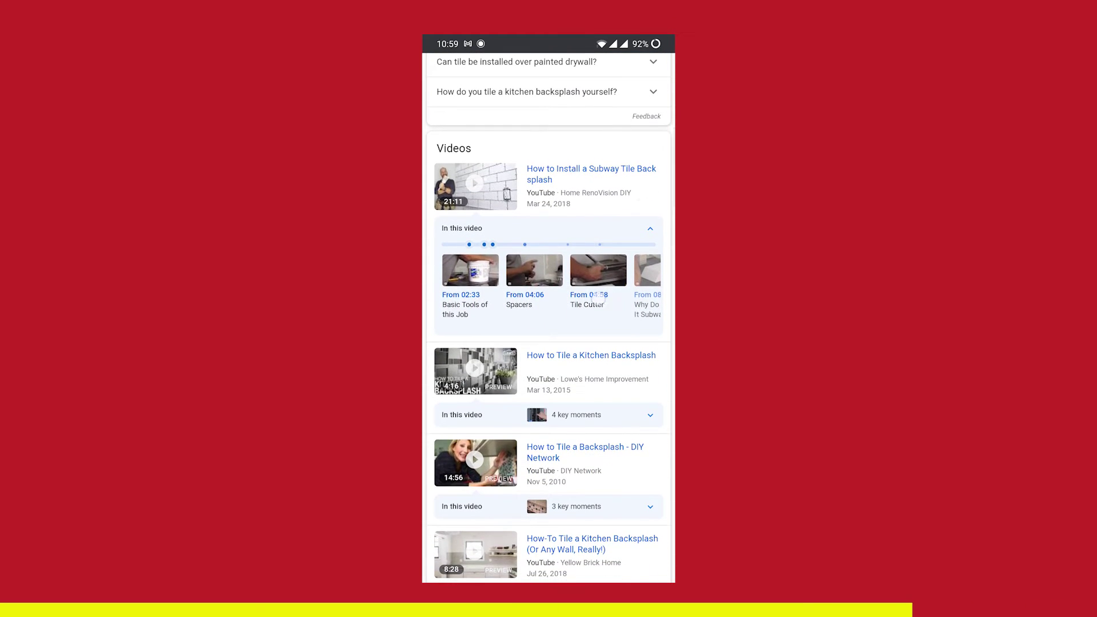
scroll(500, 304, "right", 2)
scroll(534, 326, "right", 1)
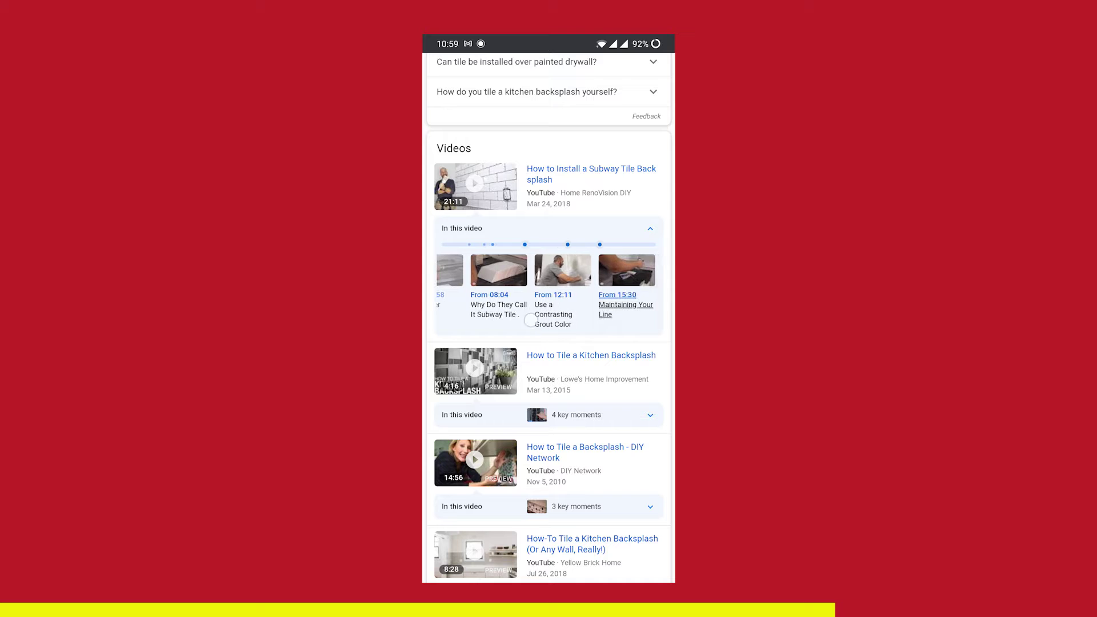
scroll(534, 326, "left", 2)
scroll(638, 254, "down", 3)
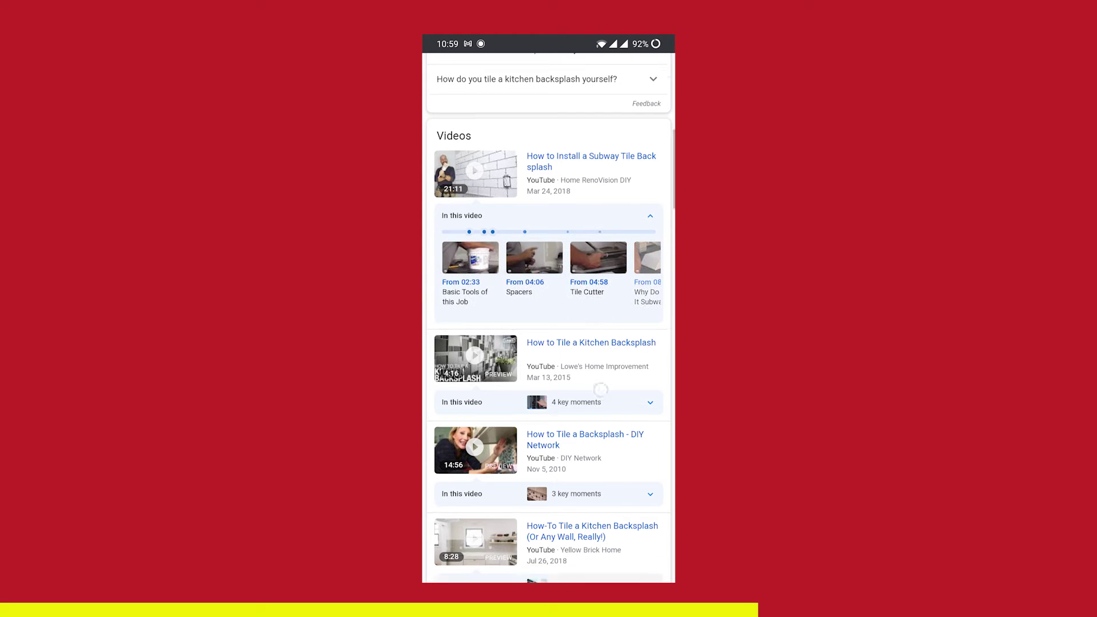
left_click(639, 238)
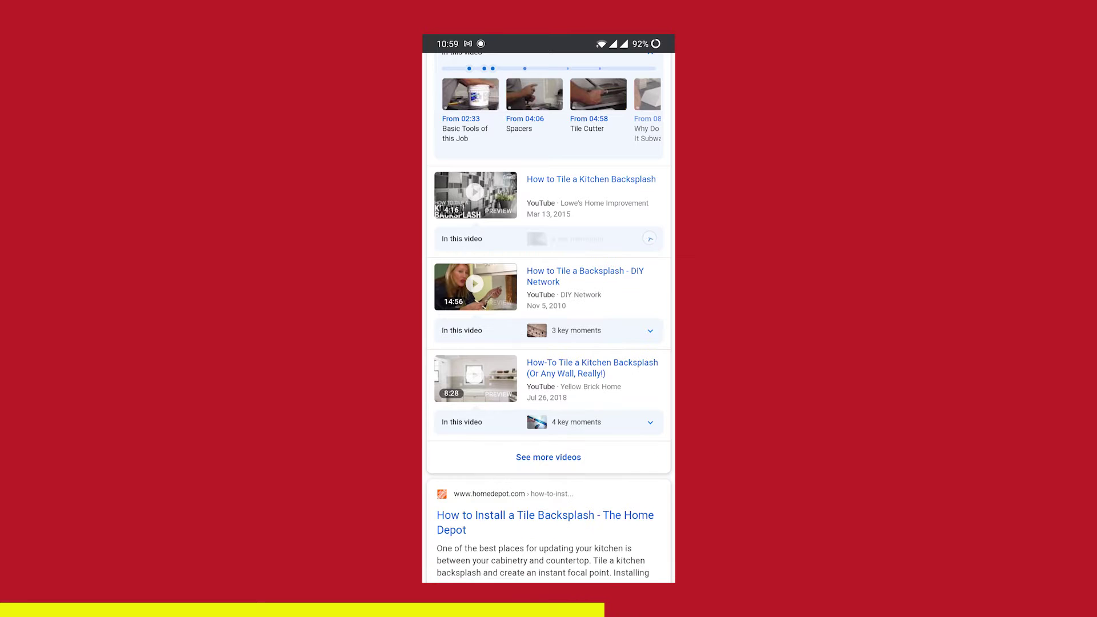
left_click(651, 238)
Step: Examine the Home Depot how-to rich result, browsing its materials and its full carousel of steps
scroll(583, 380, "down", 4)
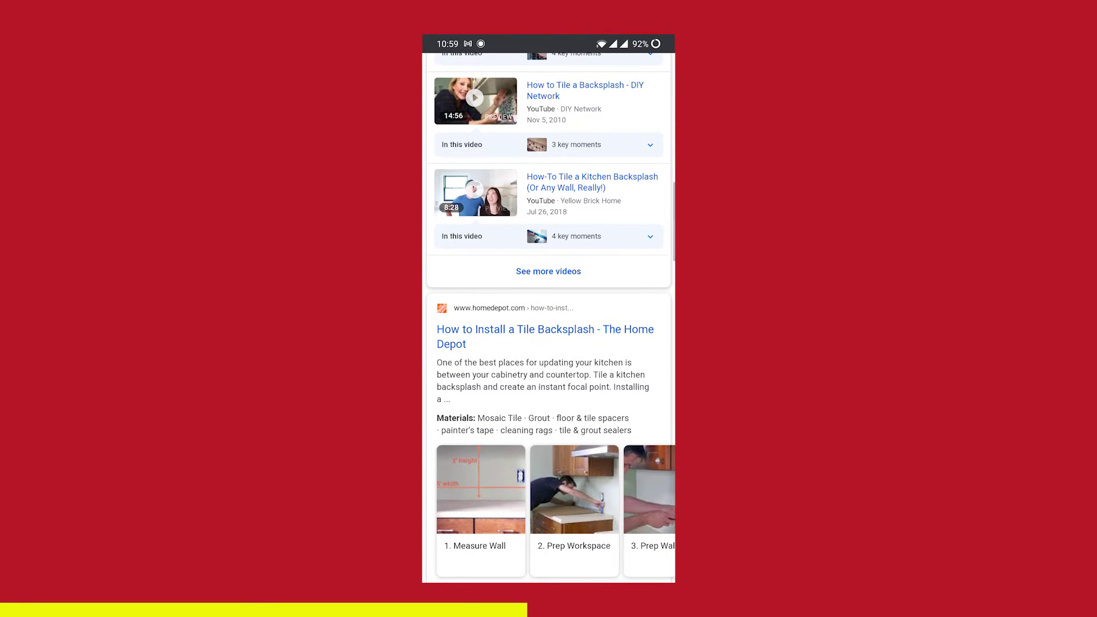
scroll(647, 244, "down", 2)
scroll(647, 244, "down", 2)
scroll(651, 340, "right", 5)
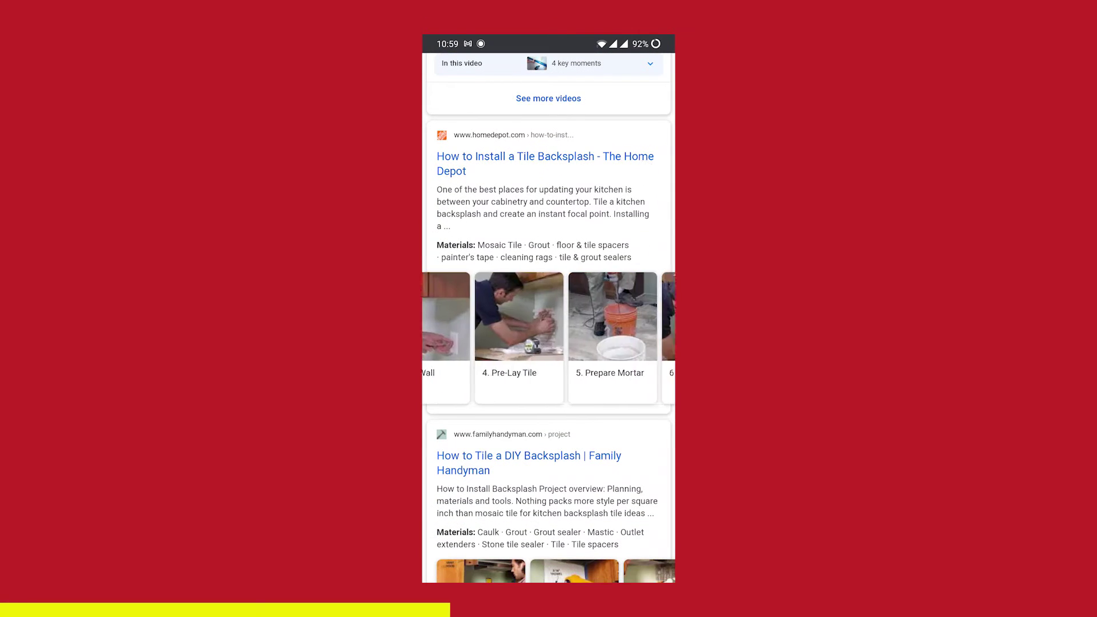
scroll(650, 339, "right", 5)
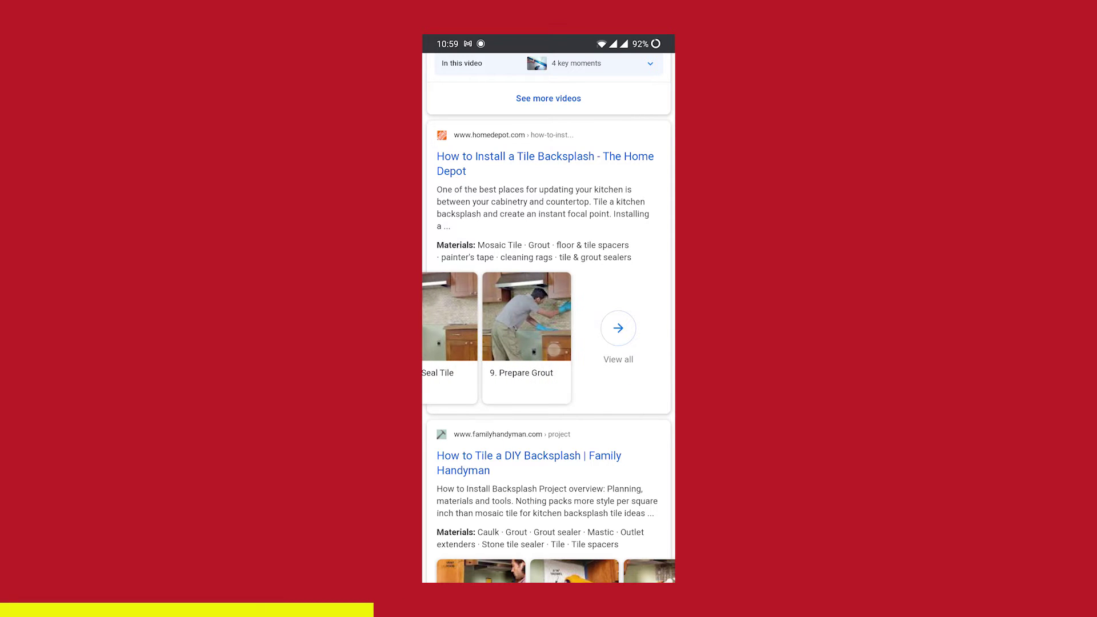
Step: Examine the Family Handyman how-to steps, the Images carousel and the DIY Network how-to result
scroll(548, 343, "down", 7)
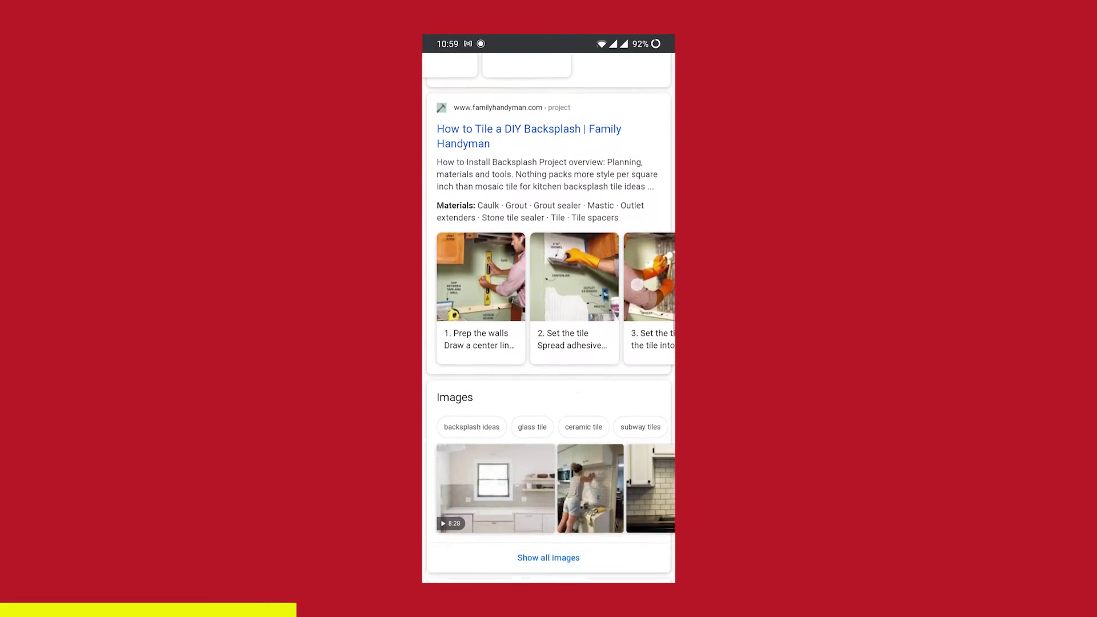
scroll(650, 286, "right", 5)
scroll(548, 343, "down", 3)
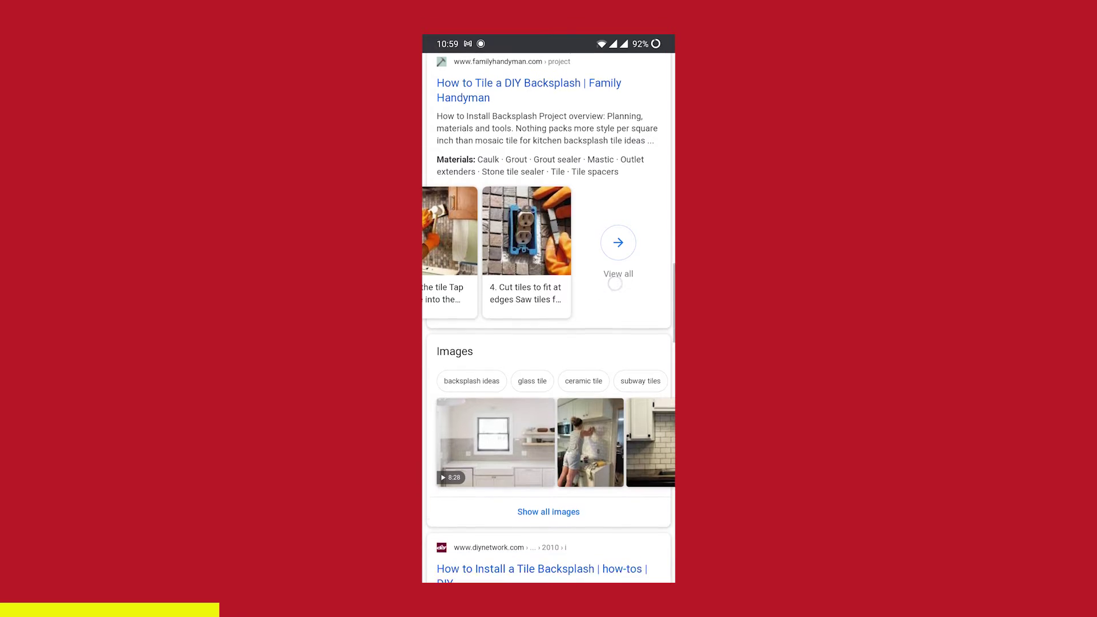
scroll(571, 294, "right", 5)
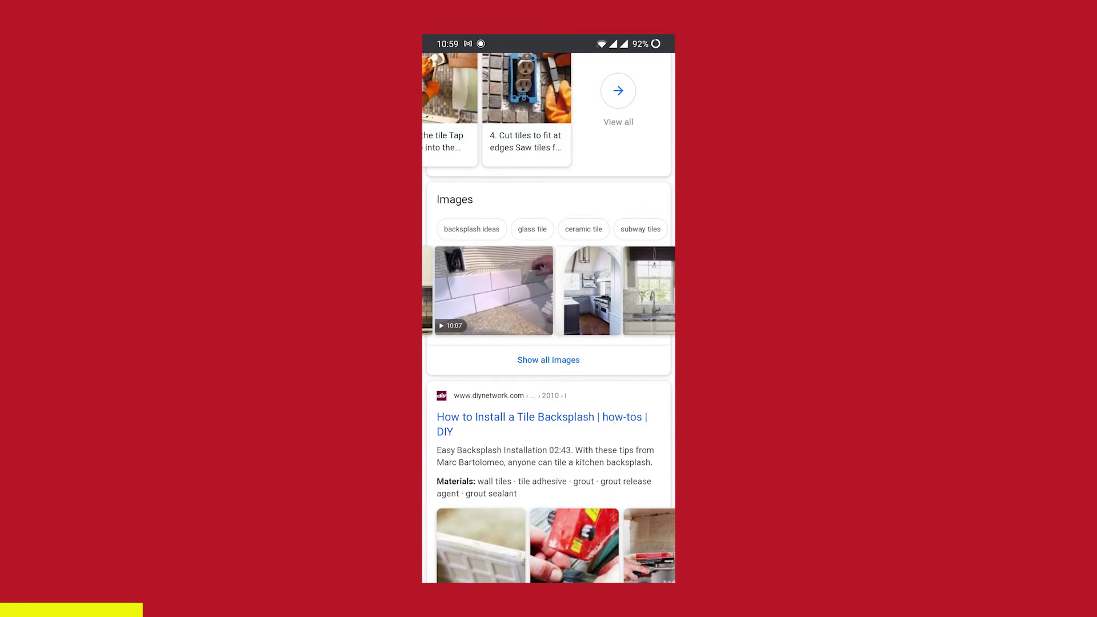
scroll(604, 350, "down", 1)
scroll(604, 350, "down", 3)
scroll(571, 394, "right", 5)
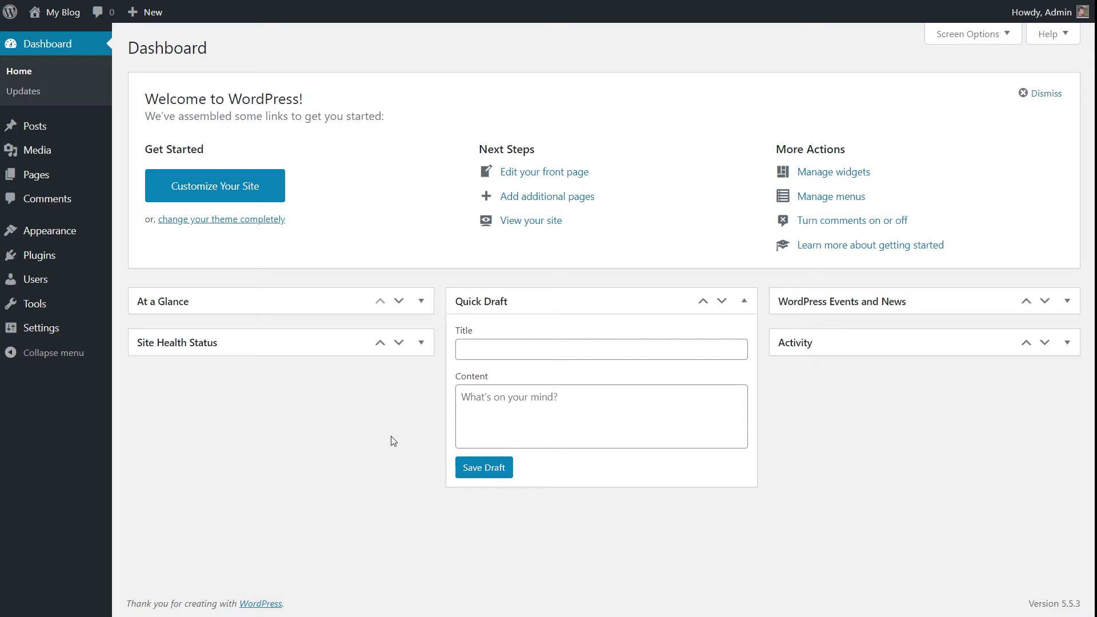
Step: Start a new schema in WordPress's Schema Pro settings and choose How-to as its type
mouse_move(64, 333)
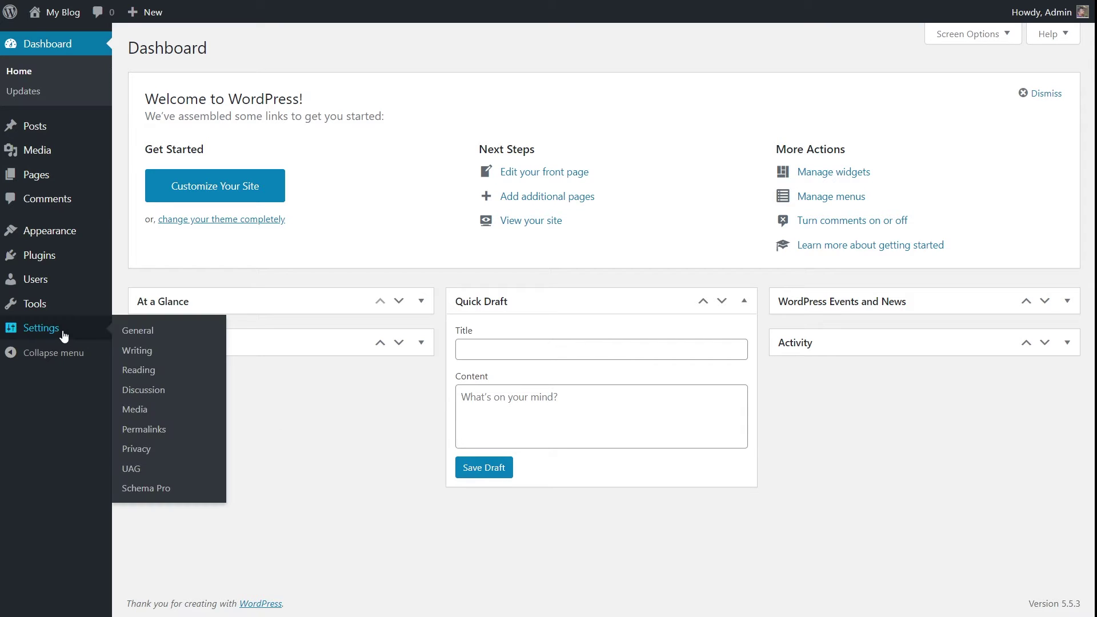
left_click(171, 490)
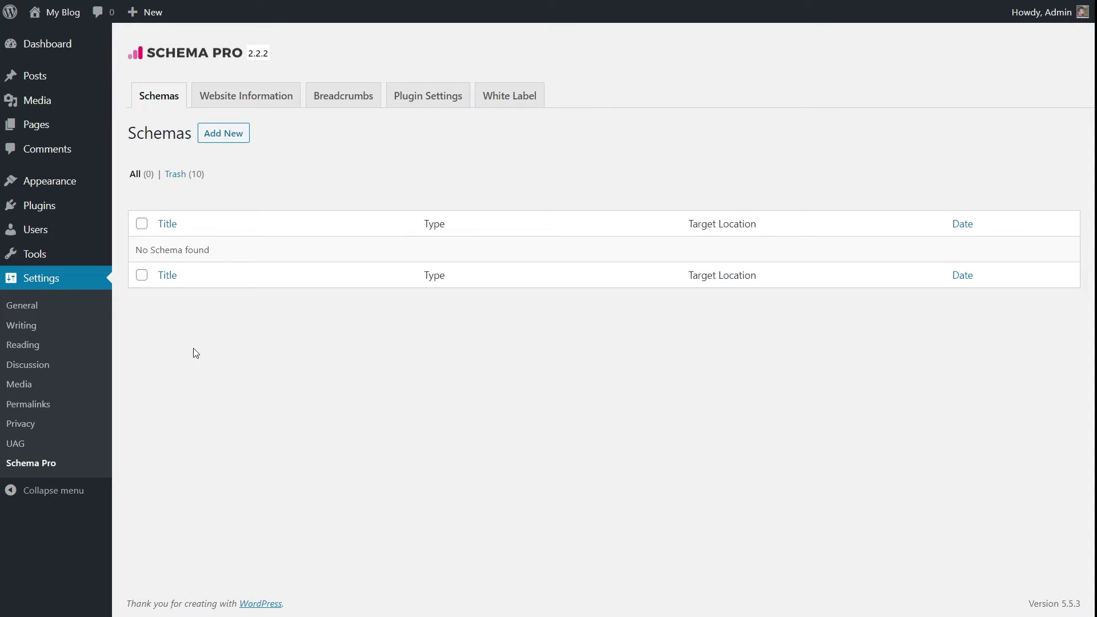
left_click(222, 135)
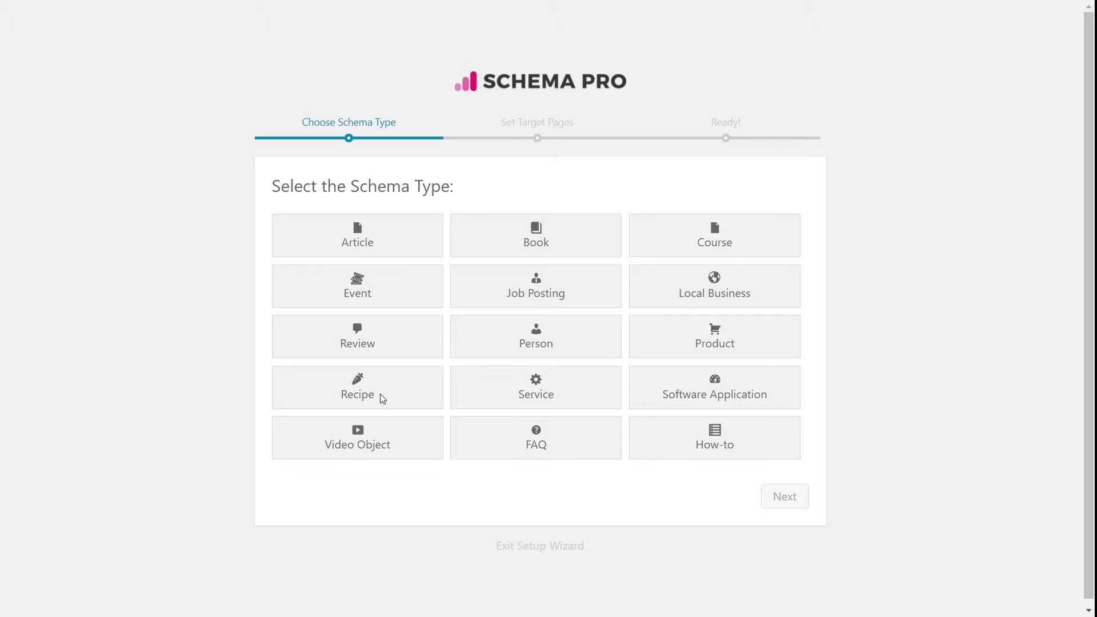
left_click(697, 439)
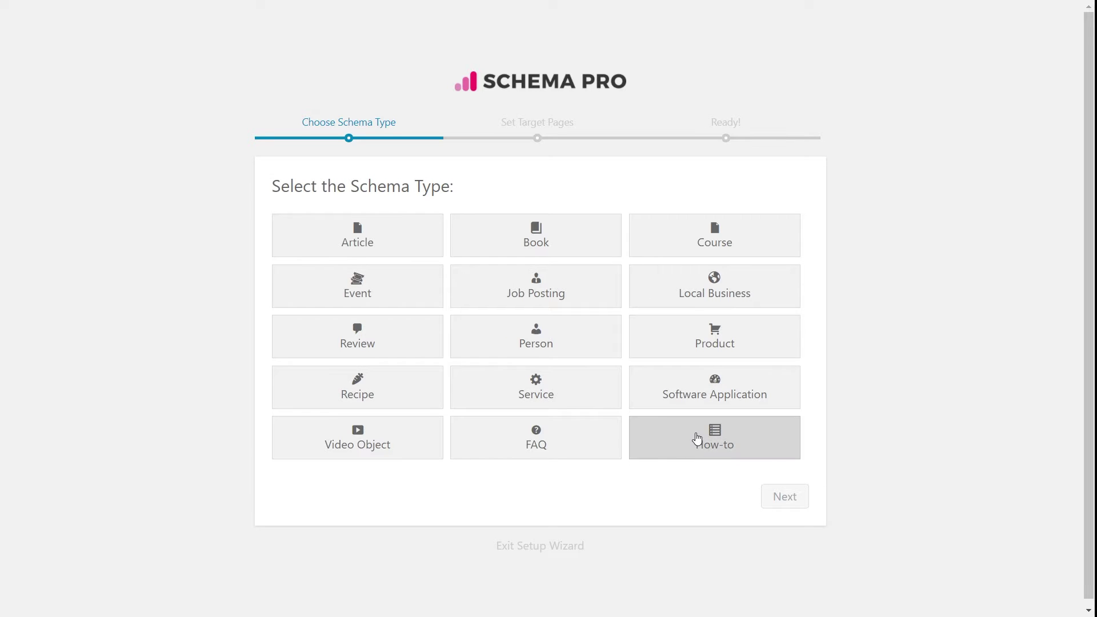
left_click(792, 501)
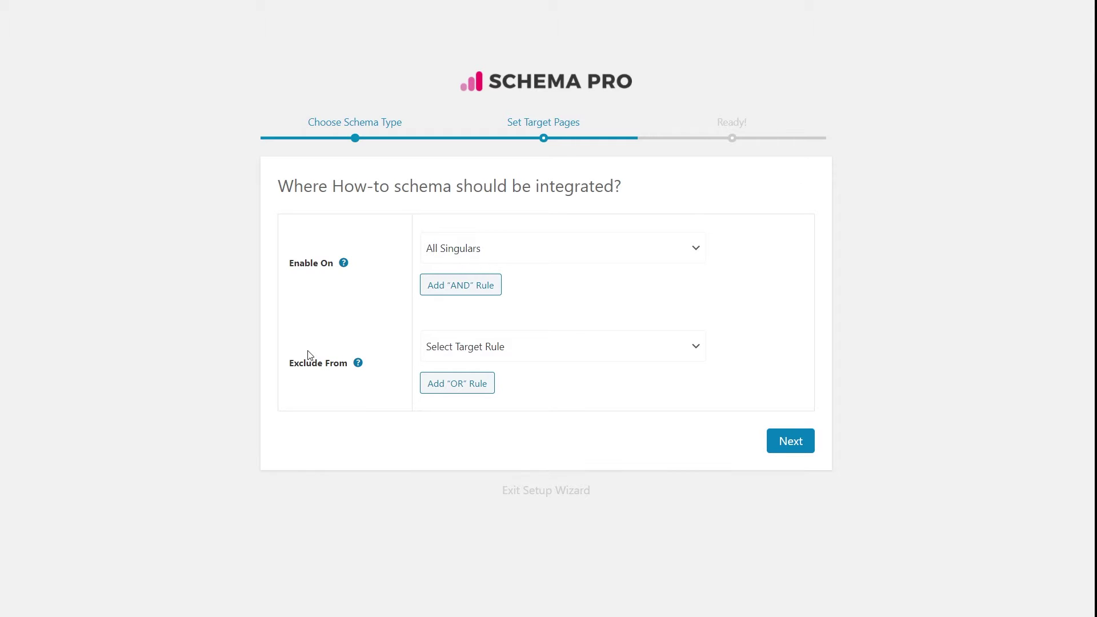
Step: Enable the How-to schema on the specific post "How To Tile a Kitchen Backsplash" and complete the setup
left_click(707, 258)
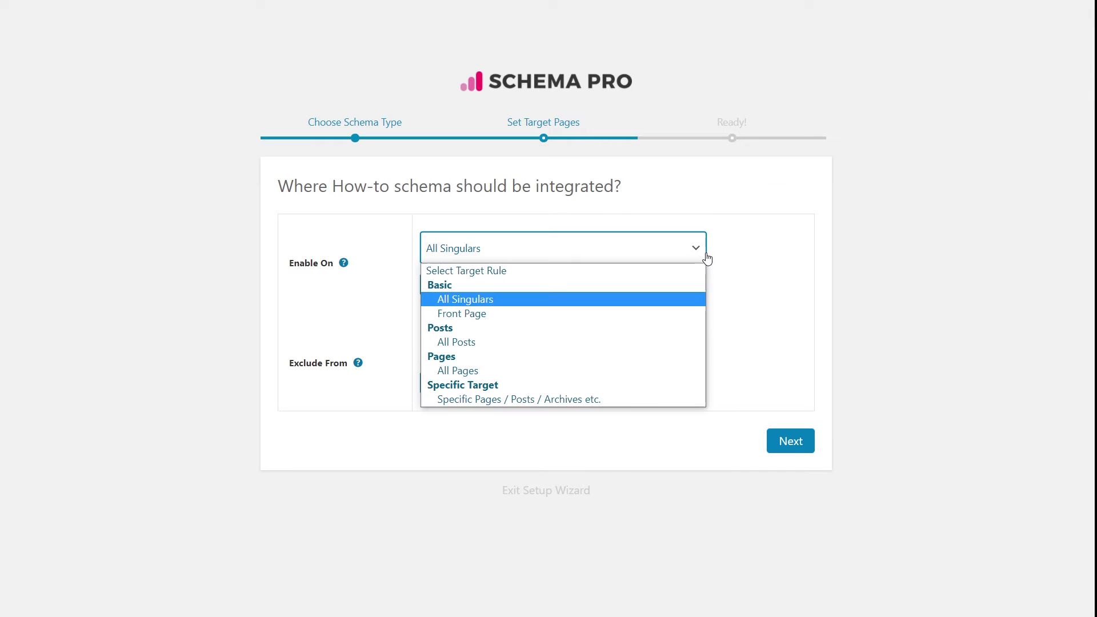
left_click(584, 401)
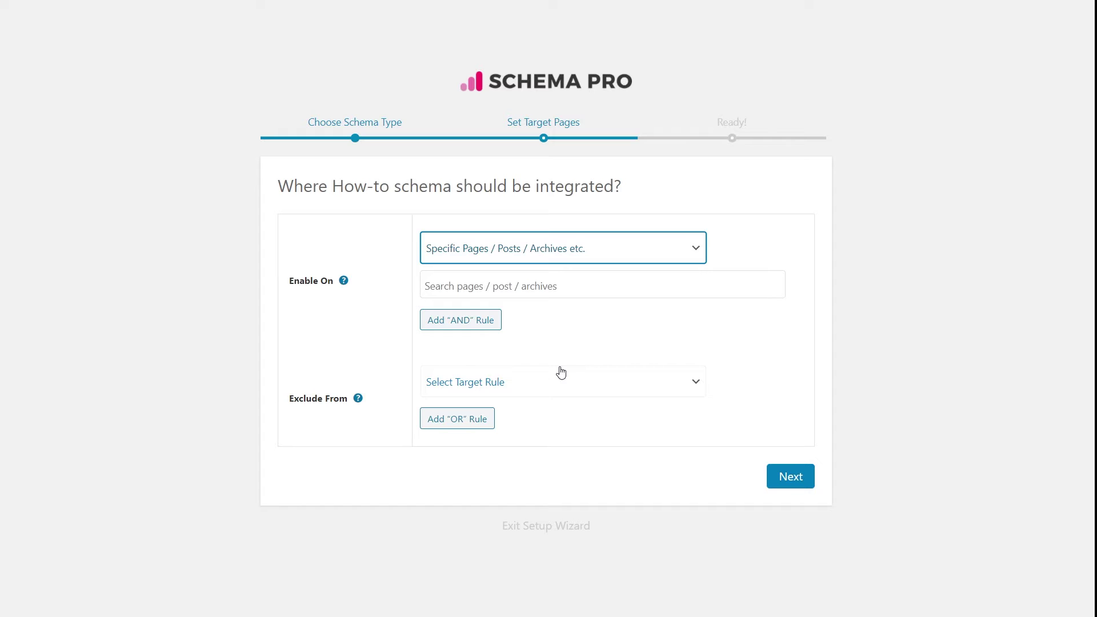
left_click(519, 291)
type("How to")
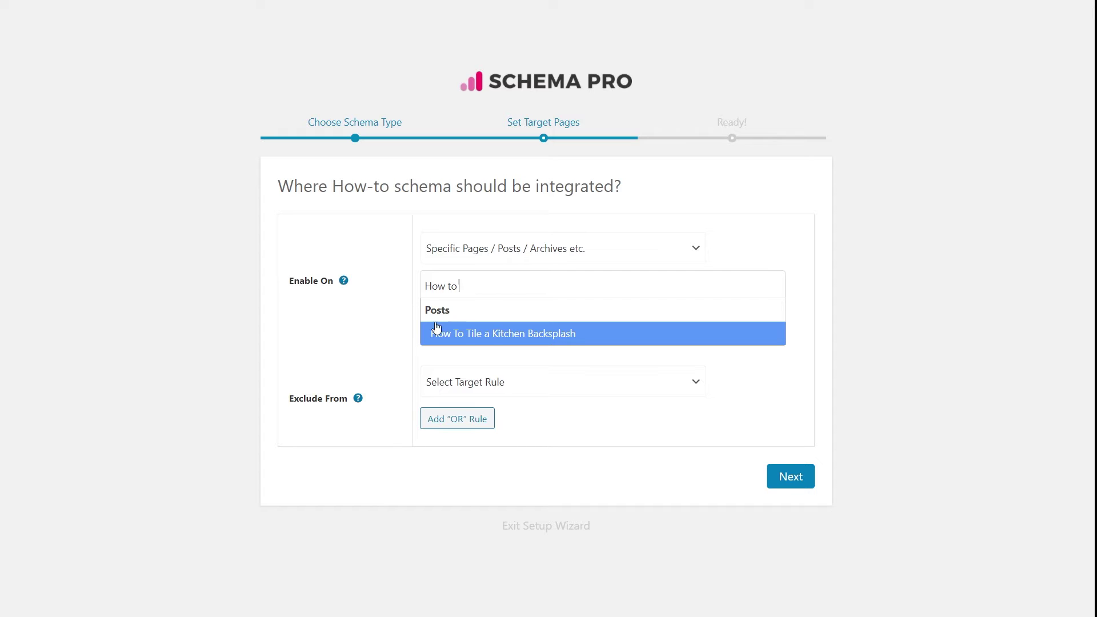
left_click(613, 339)
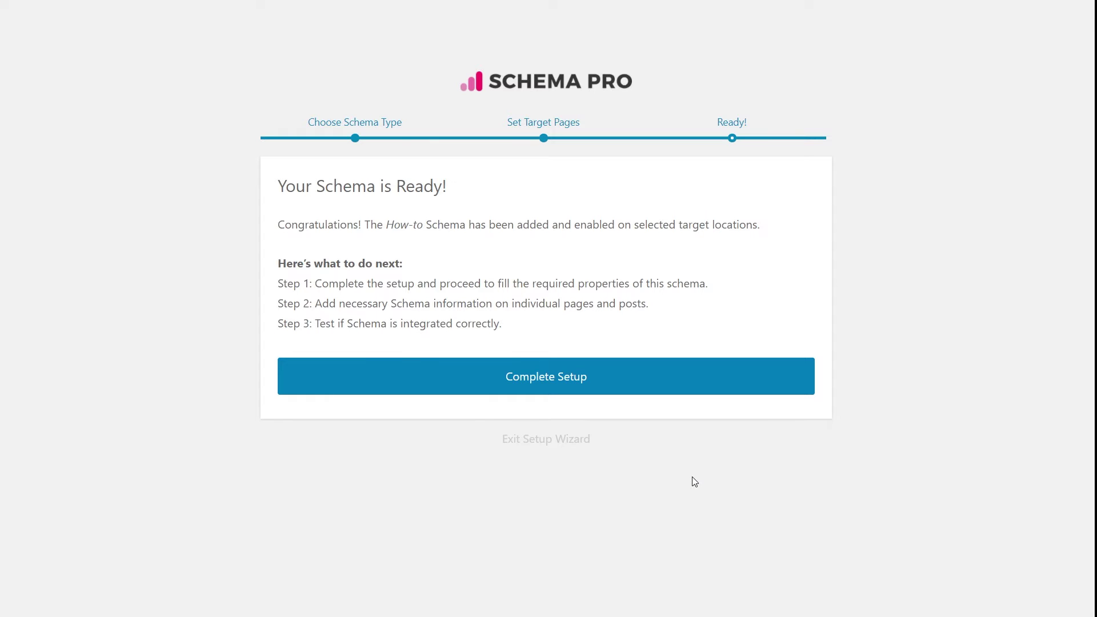
left_click(549, 381)
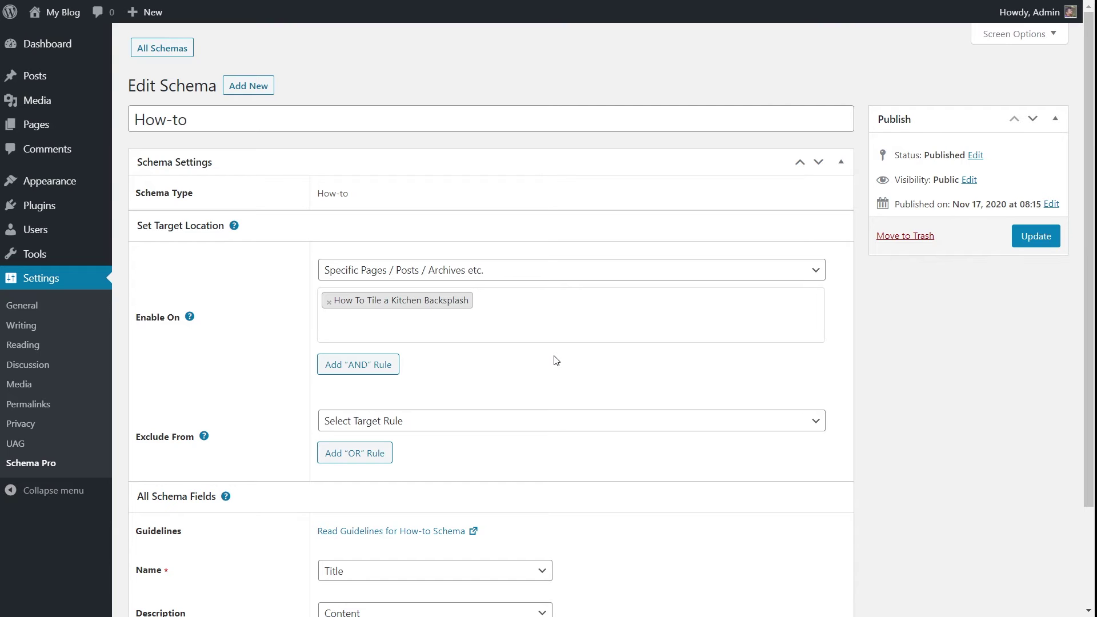
Step: Review the How-to schema's title, target location and the Name, Description and Total Time field mappings
scroll(556, 360, "down", 3)
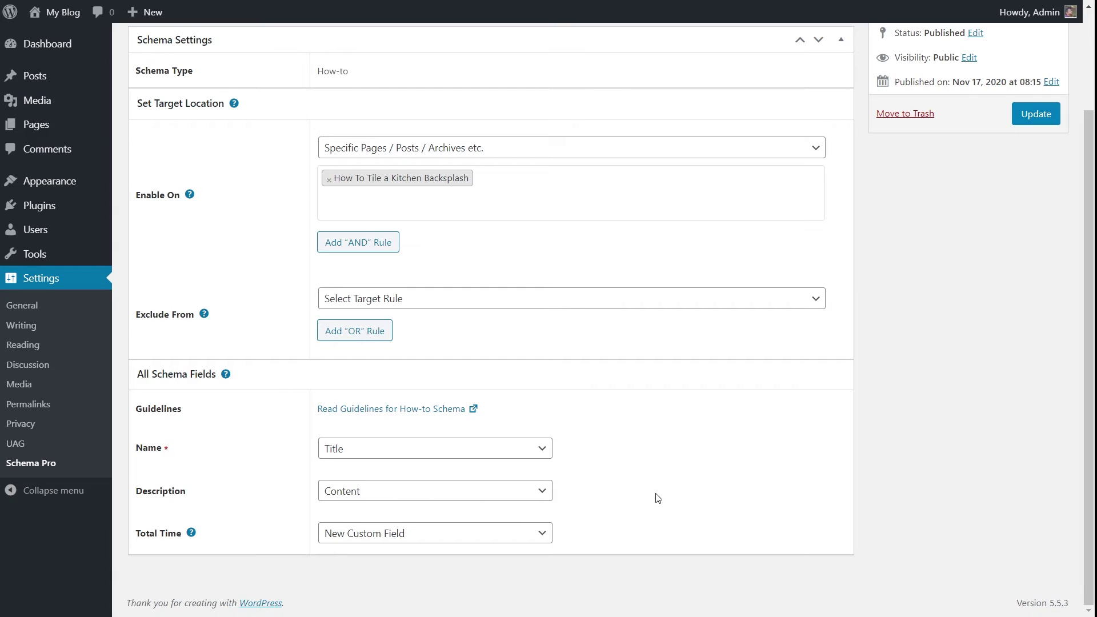
scroll(657, 498, "up", 2)
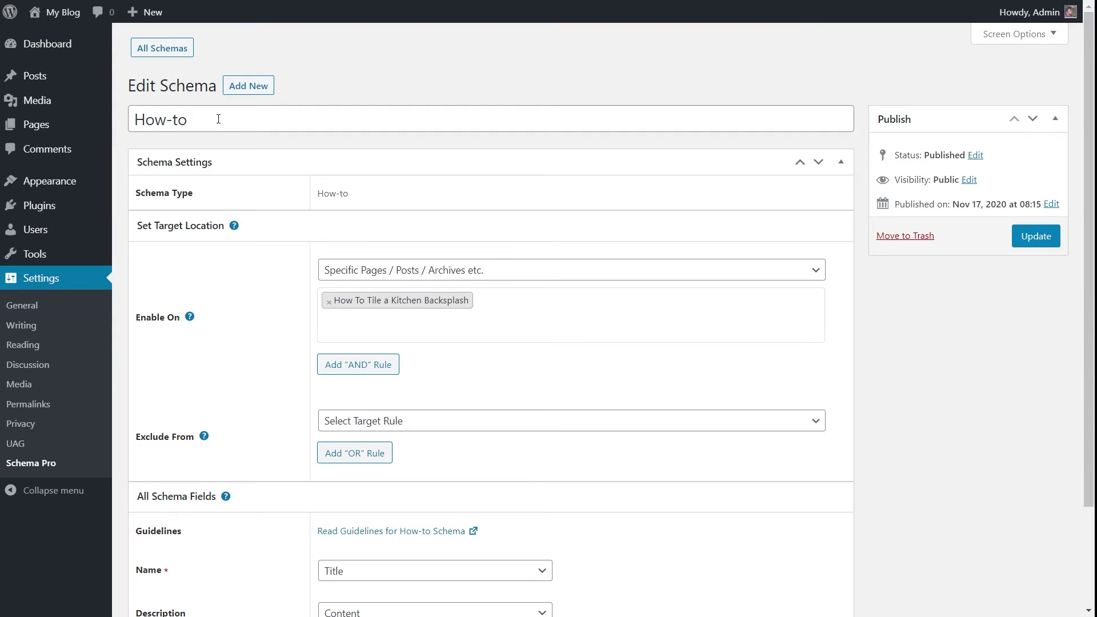
left_click(218, 119)
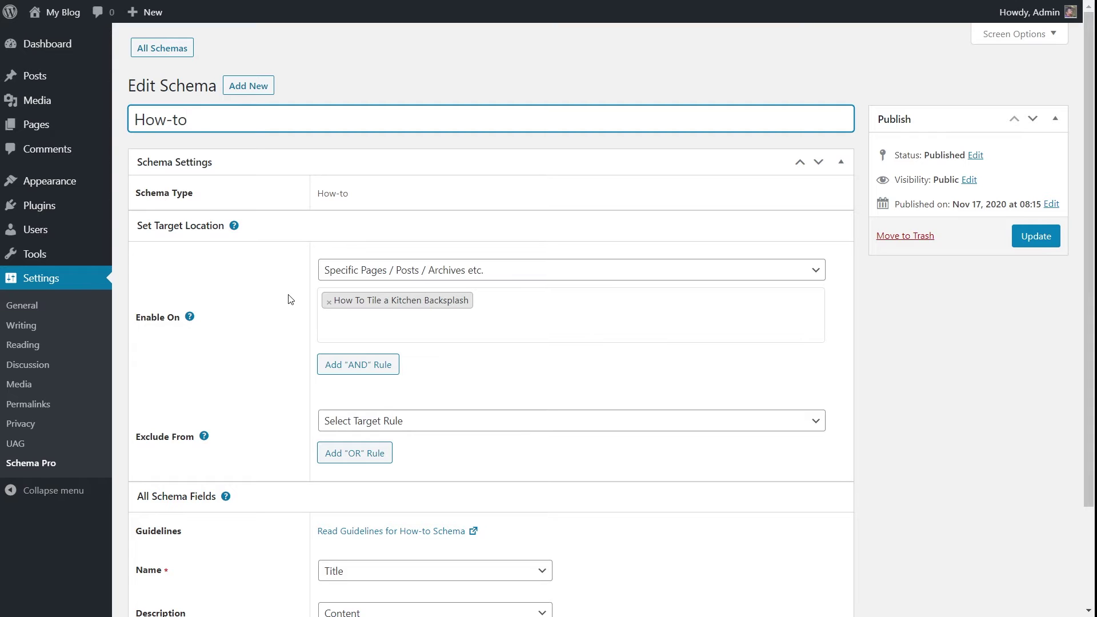
scroll(456, 333, "down", 2)
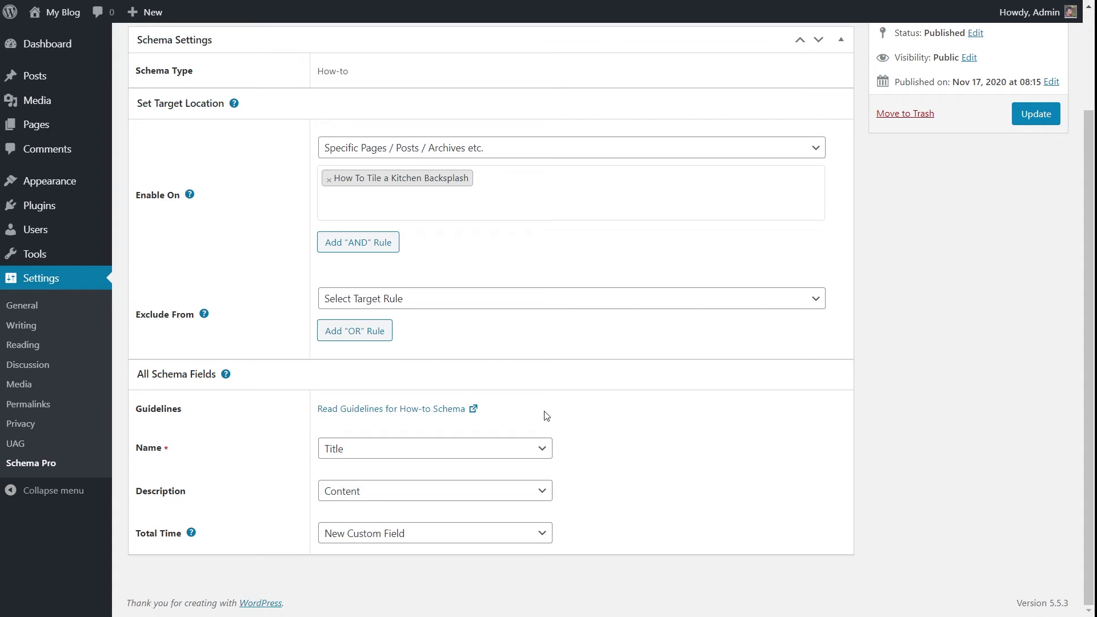
Step: Open the guidelines for How-to schema and read through the documentation on adding the markup and its global settings
left_click(445, 413)
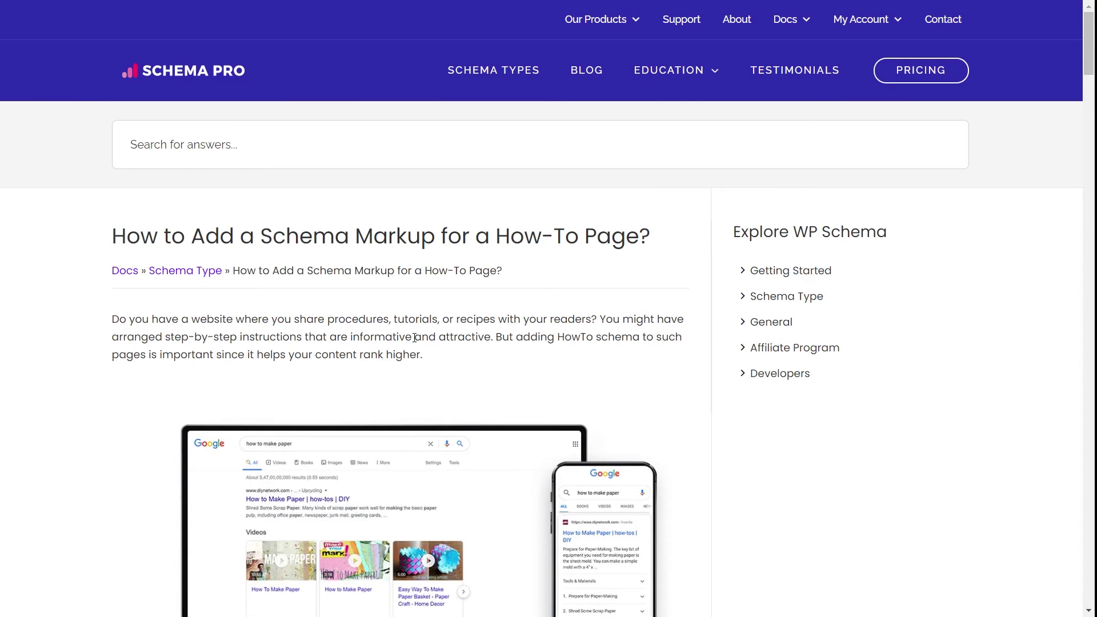
scroll(414, 338, "down", 15)
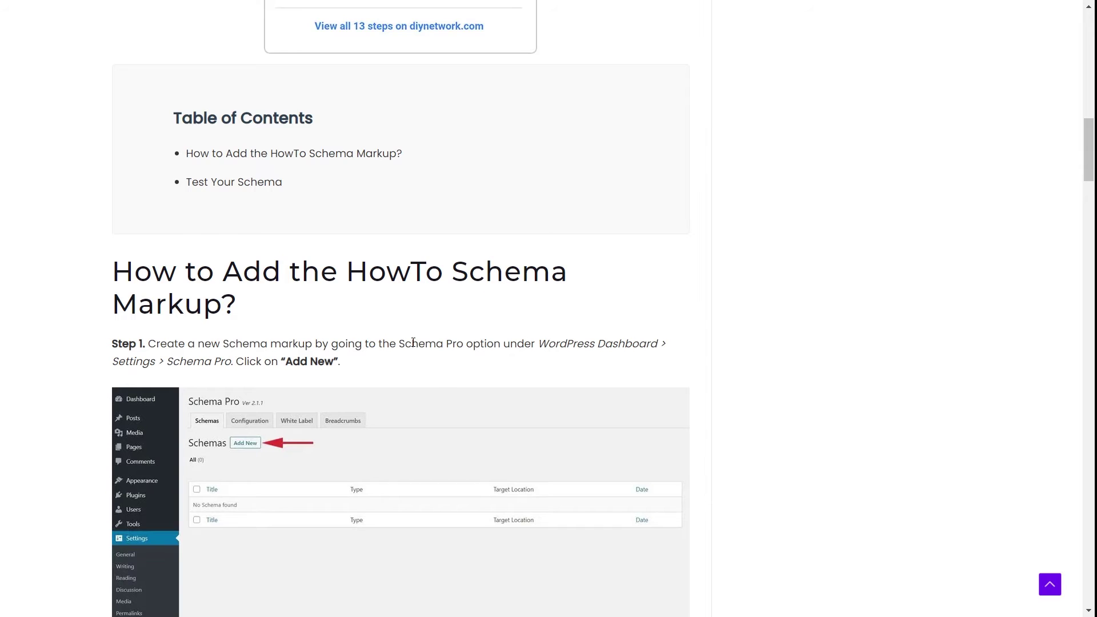
scroll(414, 343, "down", 20)
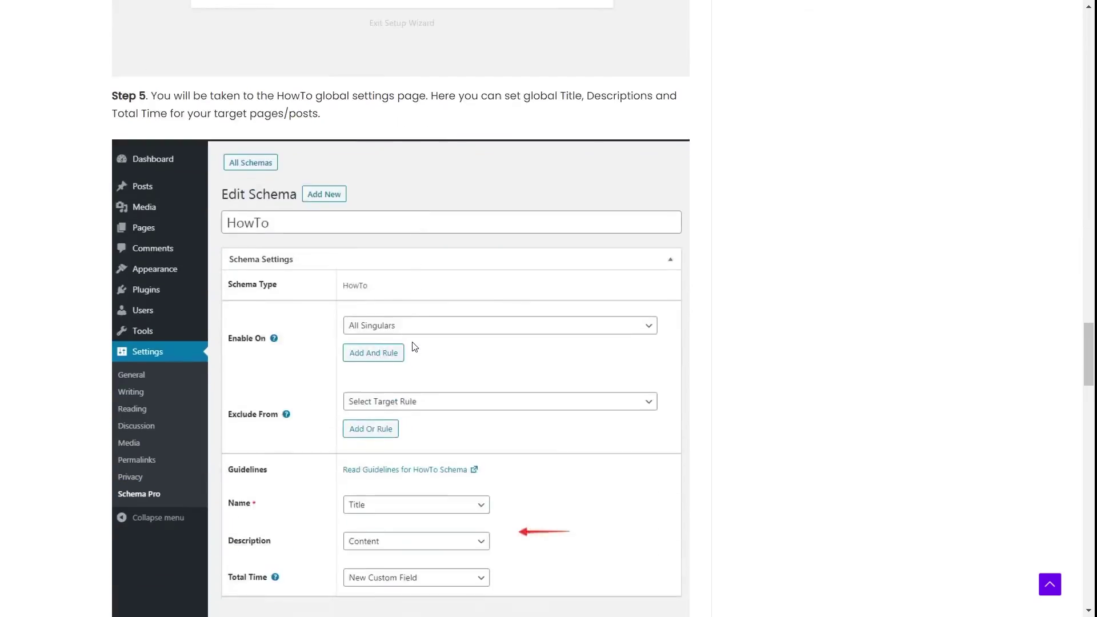
scroll(414, 347, "down", 8)
scroll(415, 347, "down", 8)
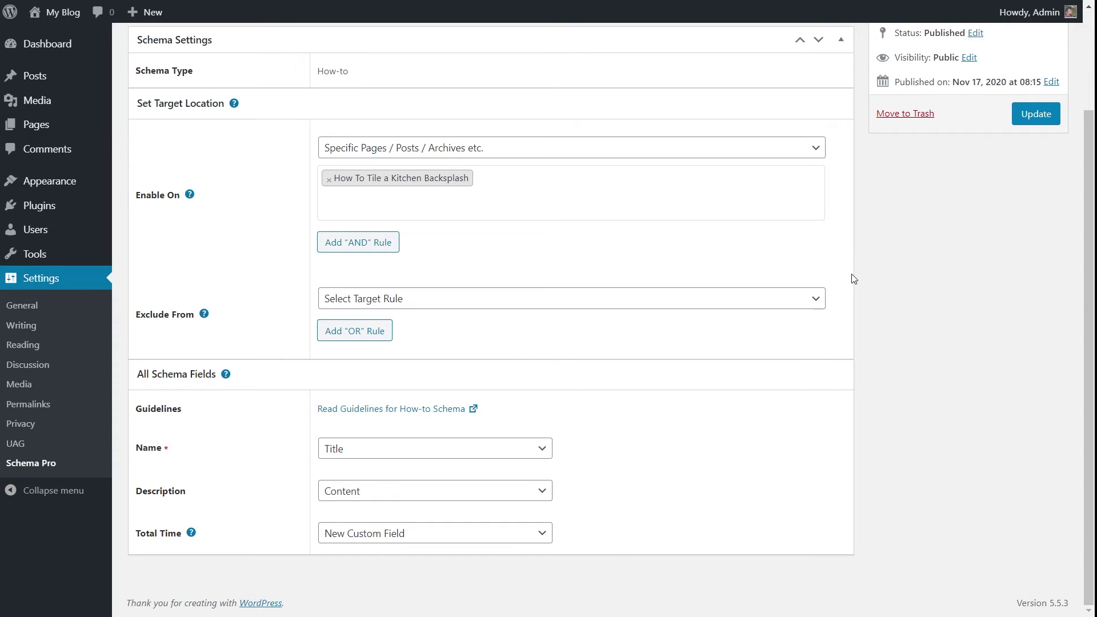
Step: Save the How-to schema settings and review the "How To Tile a Kitchen Backsplash" post's content and its Schema Pro - How-to fields
left_click(1037, 115)
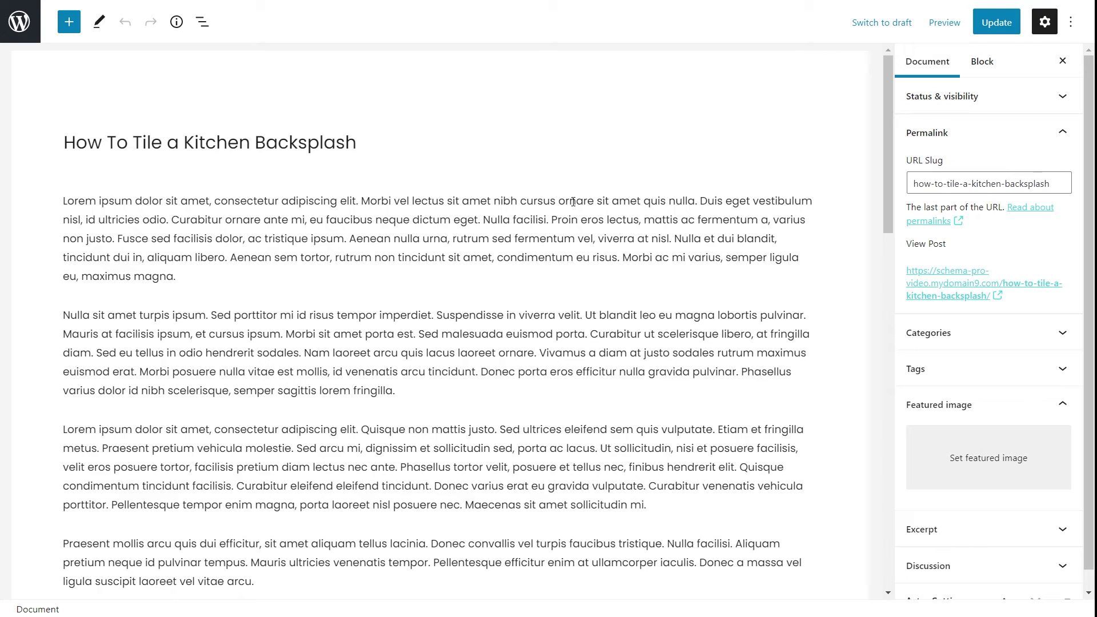
scroll(573, 202, "down", 15)
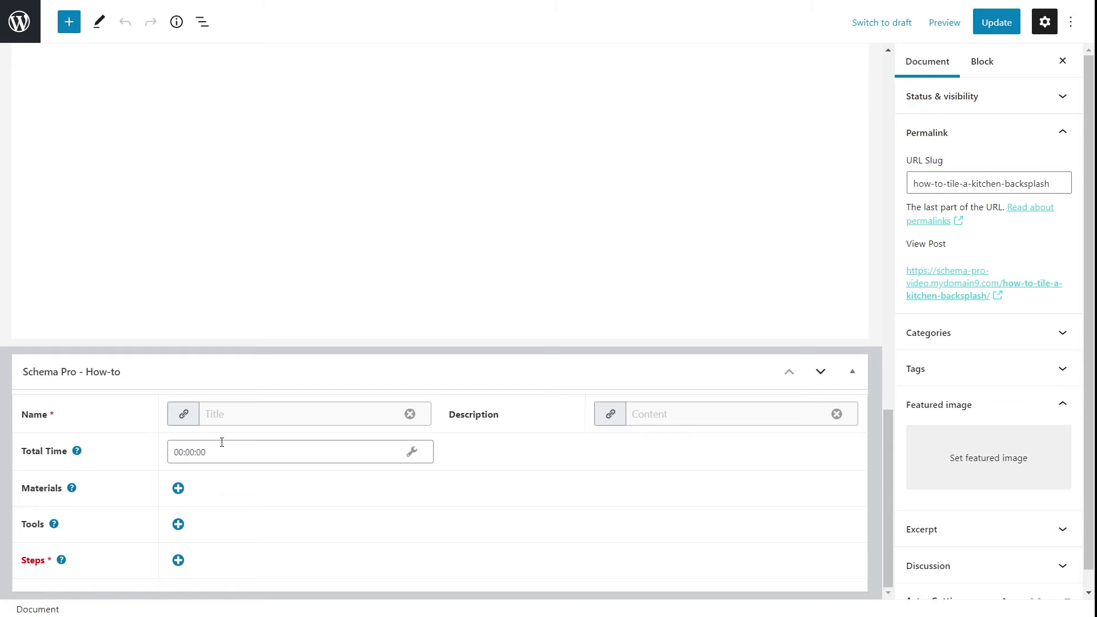
scroll(114, 360, "up", 10)
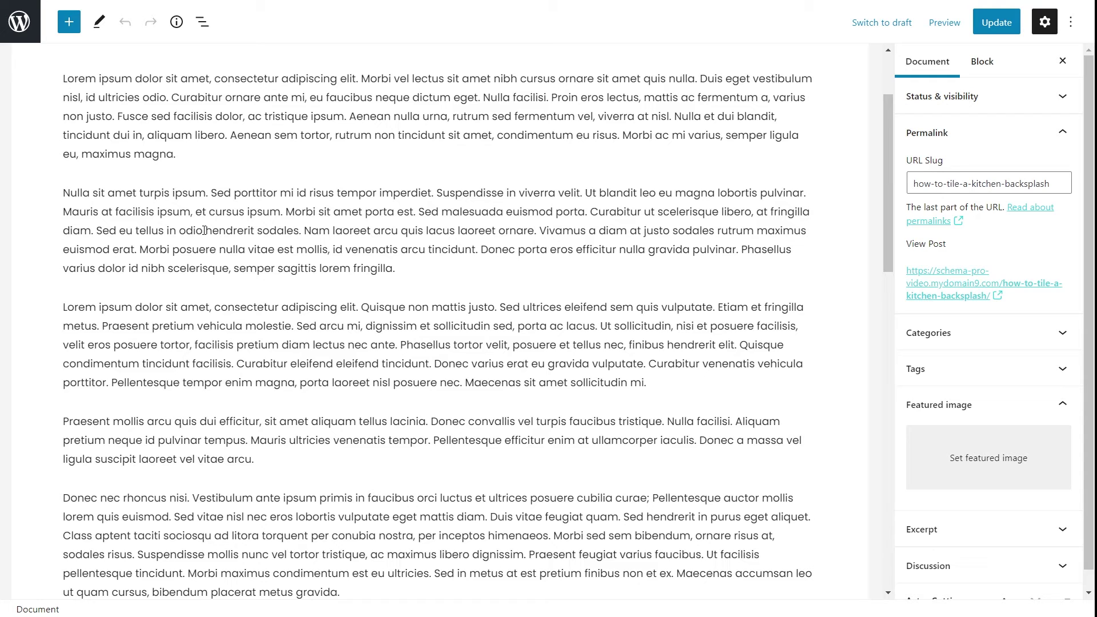
scroll(204, 230, "down", 10)
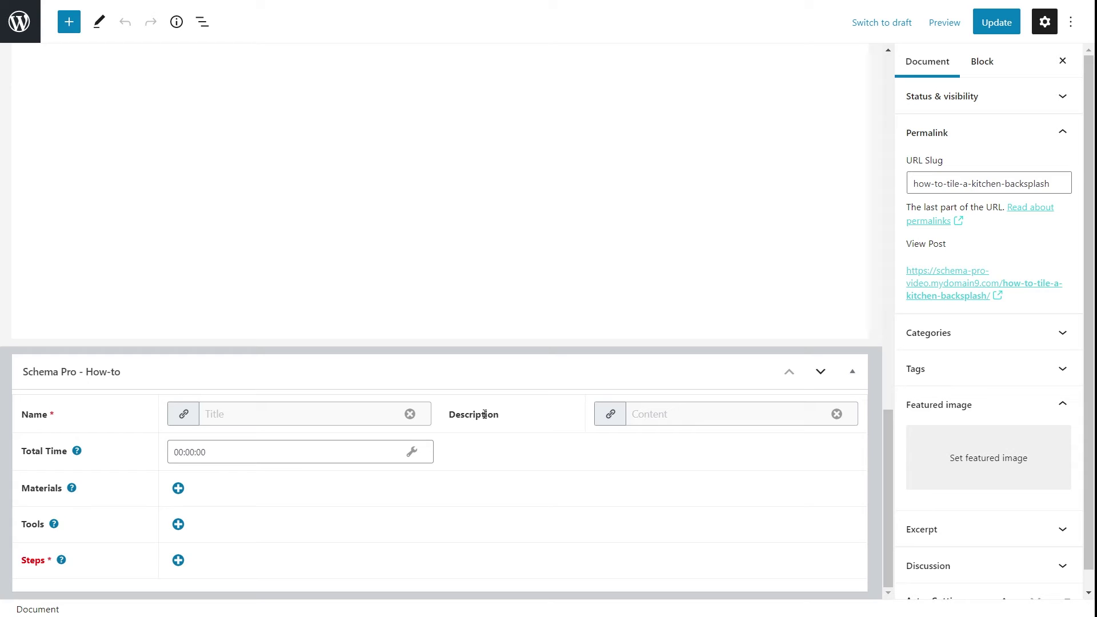
scroll(403, 260, "up", 10)
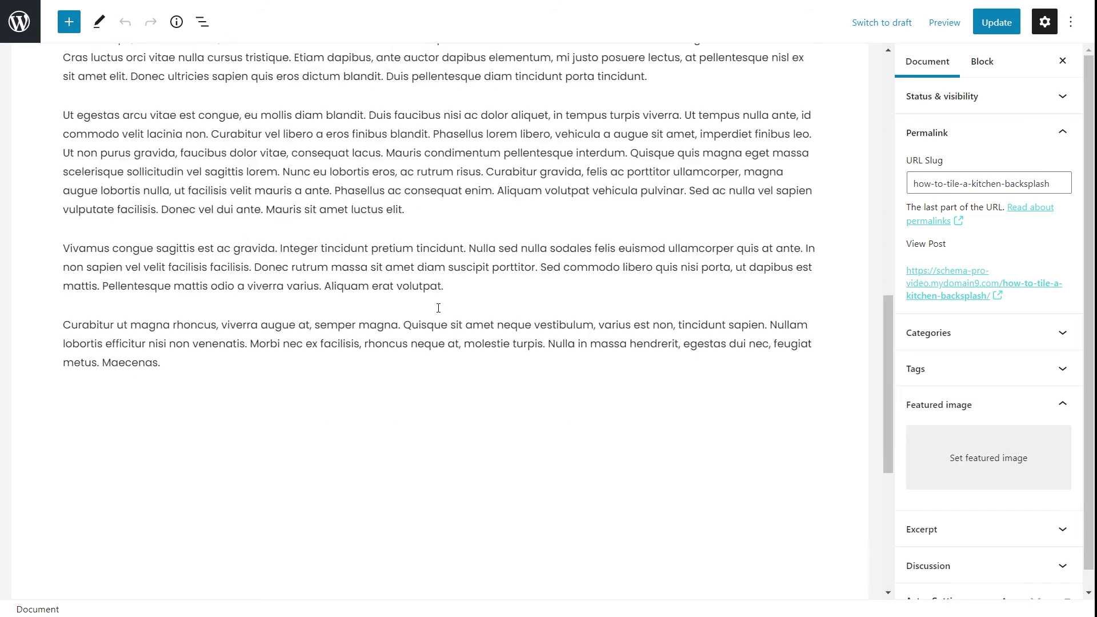
scroll(404, 260, "down", 10)
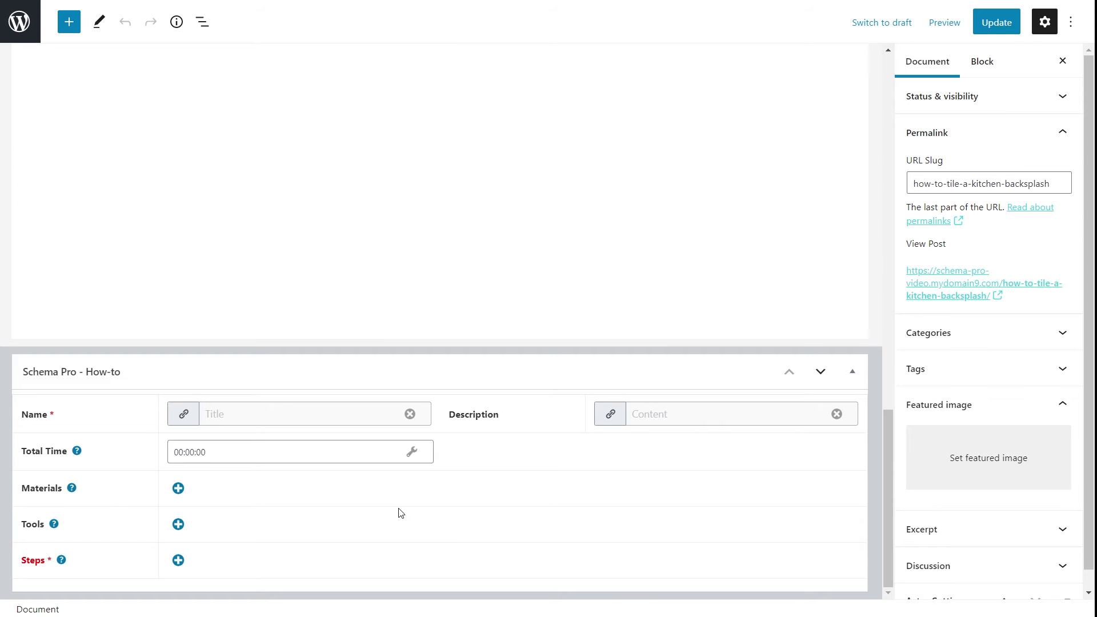
Step: Set the How-to schema's Total Time to 48:00:00 for the post
left_click(224, 456)
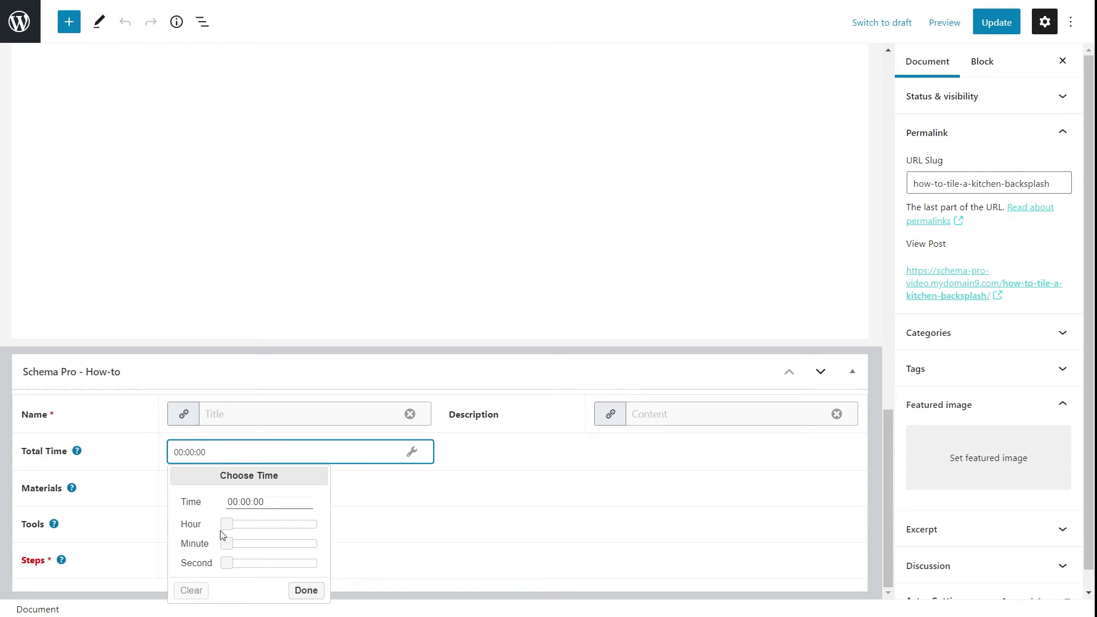
left_click_drag(229, 528, 275, 528)
left_click(306, 591)
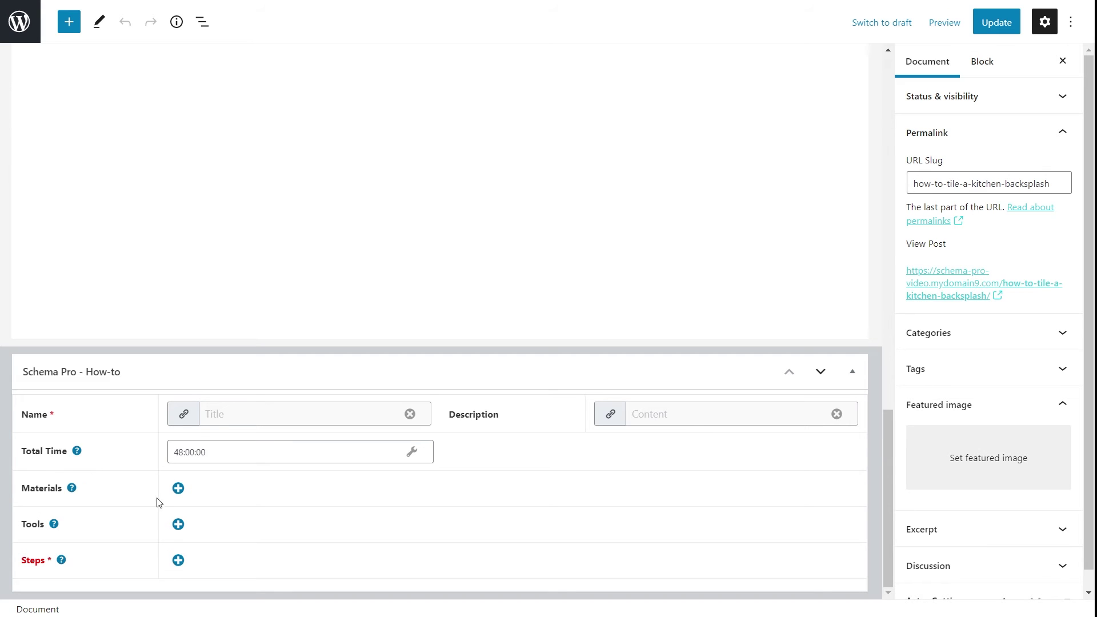
Step: Add three materials named Tiles, Glue and Patience to the post's How-to schema
left_click(177, 488)
scroll(386, 436, "down", 1)
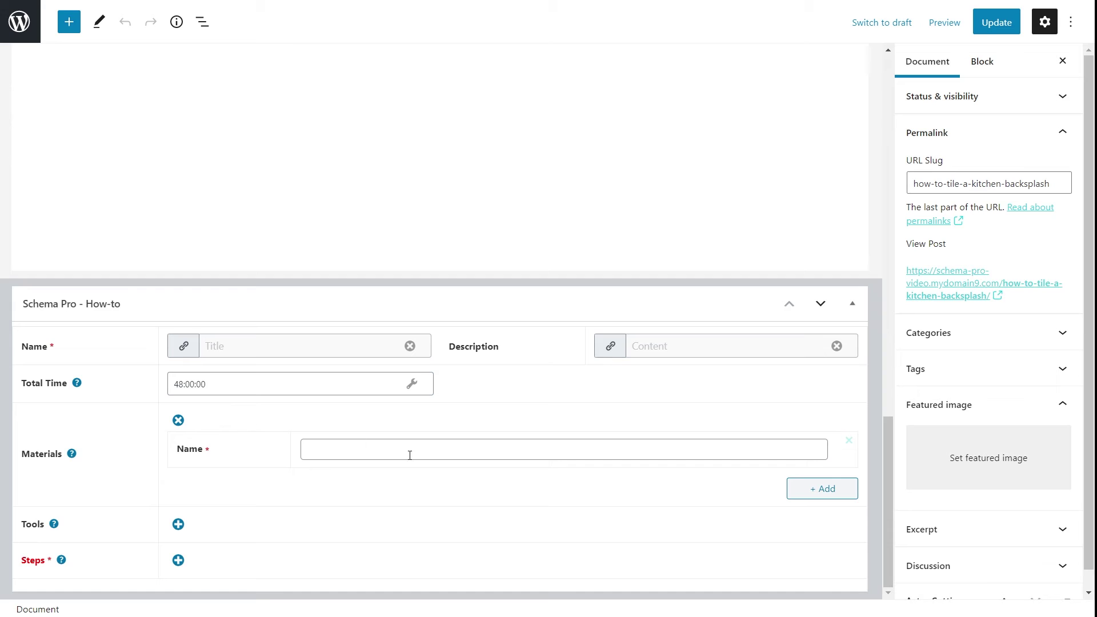
left_click(814, 495)
left_click(808, 492)
left_click(808, 495)
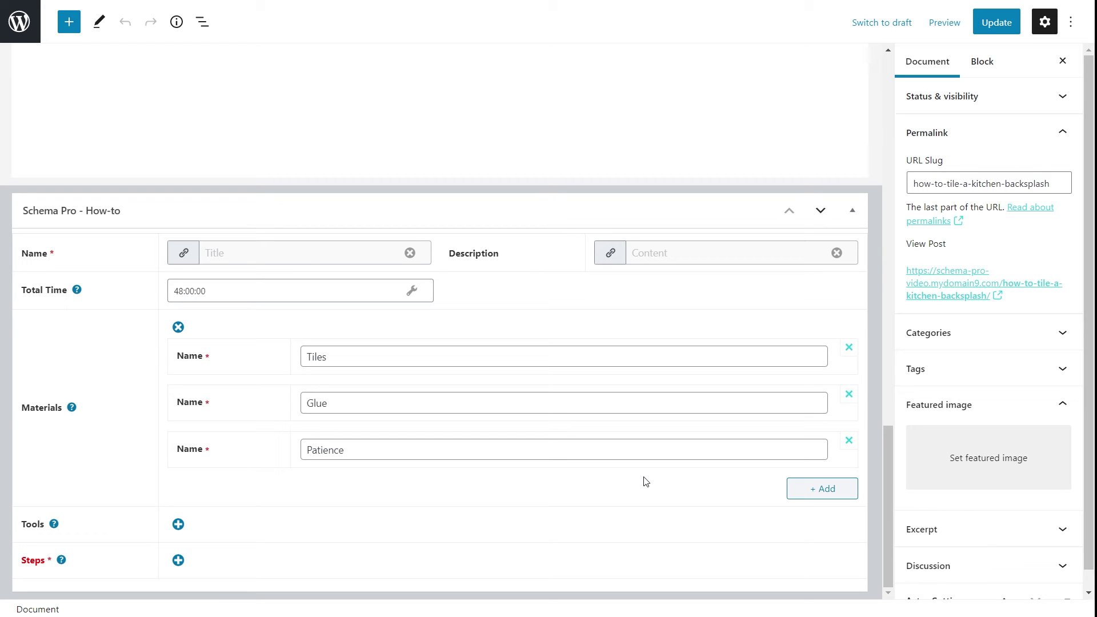
Step: Add three tools named Hammer, Saw and Pliers to the post's How-to schema
left_click(179, 524)
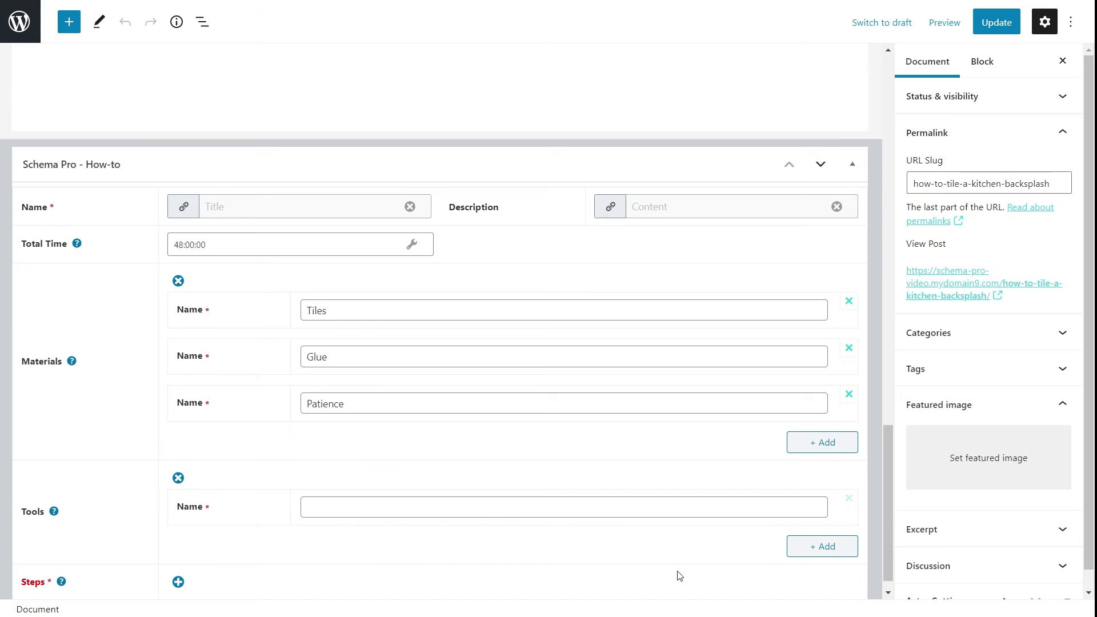
left_click(807, 550)
left_click(809, 552)
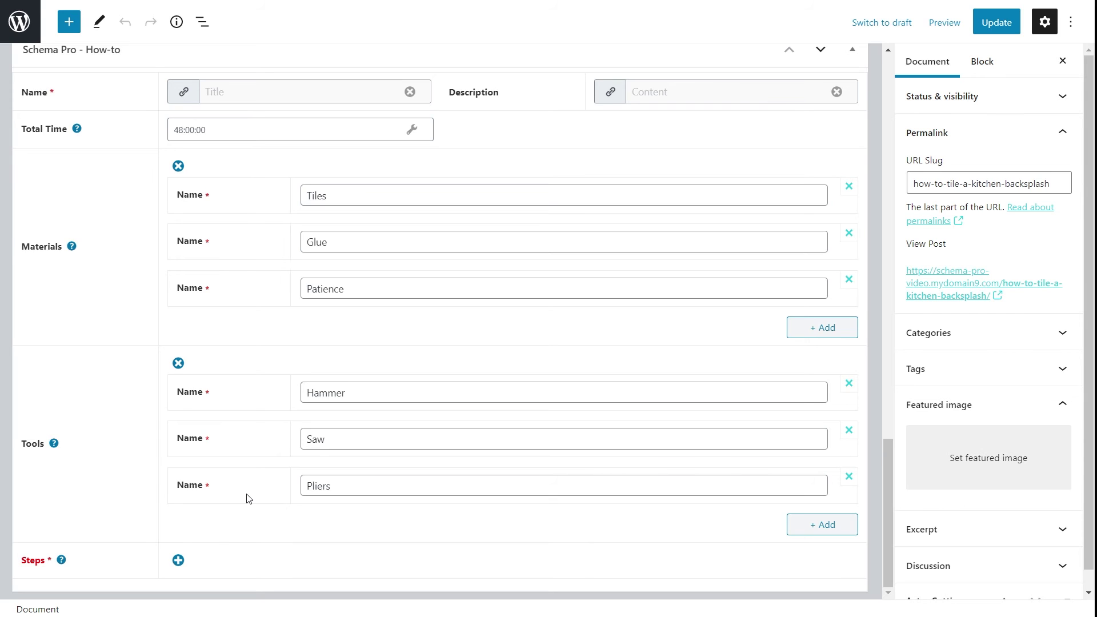
Step: Enable the Steps section of the post's How-to schema and add another step entry
left_click(179, 561)
scroll(246, 503, "down", 3)
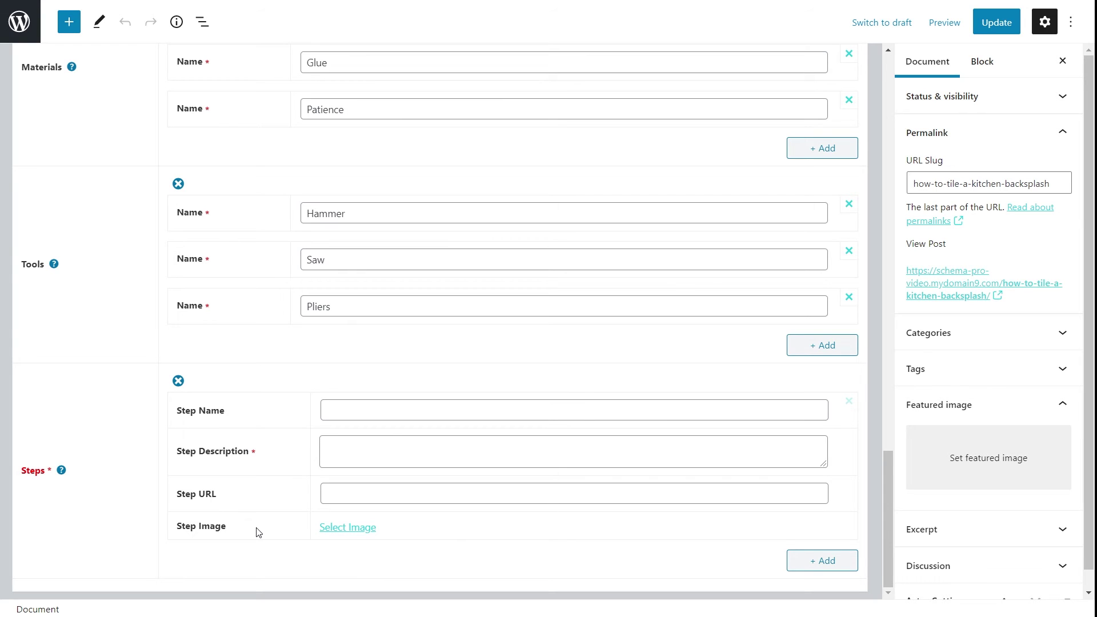
left_click(807, 563)
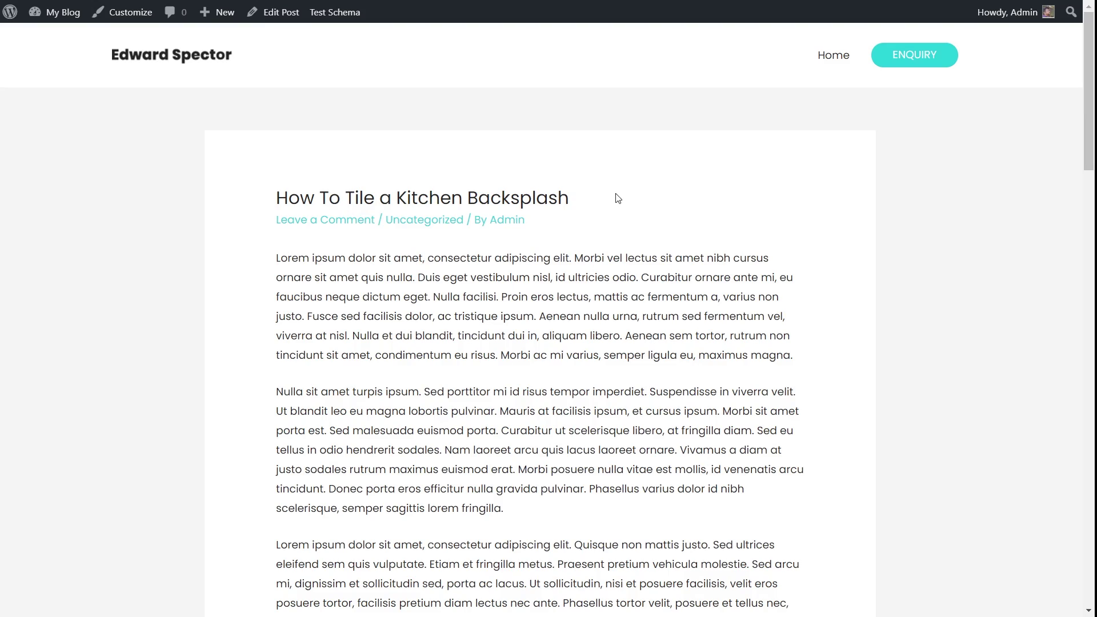
Step: Look through the published "How To Tile a Kitchen Backsplash" post on the site
scroll(608, 217, "down", 15)
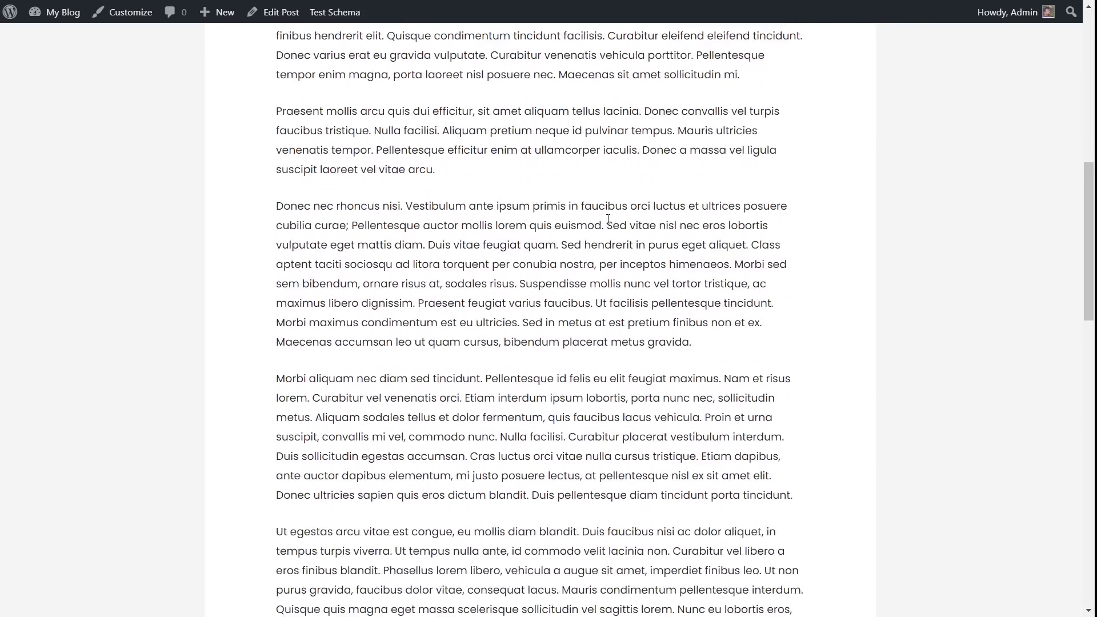